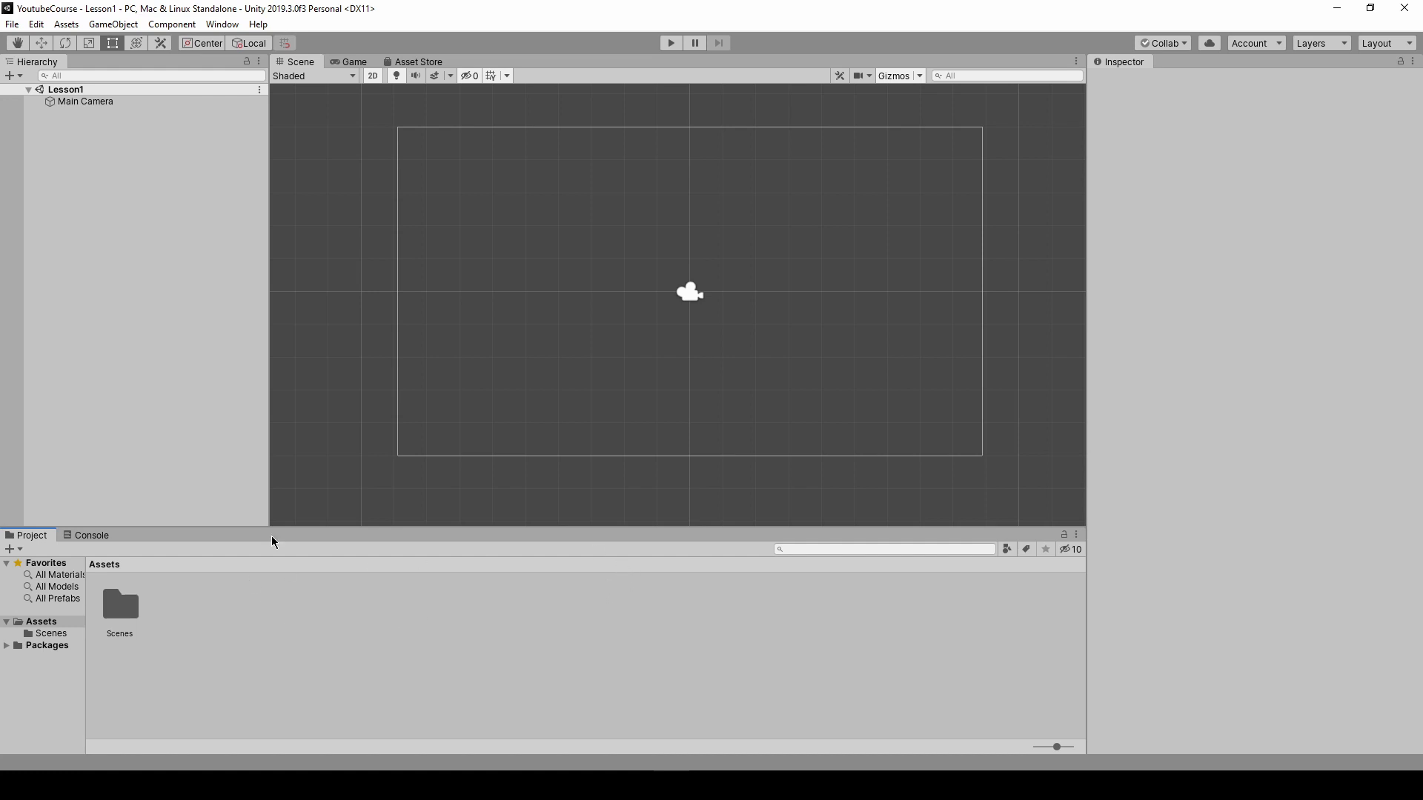
Create a new C# script in the Assets folder named ConsoleExercise.
right_click(280, 622)
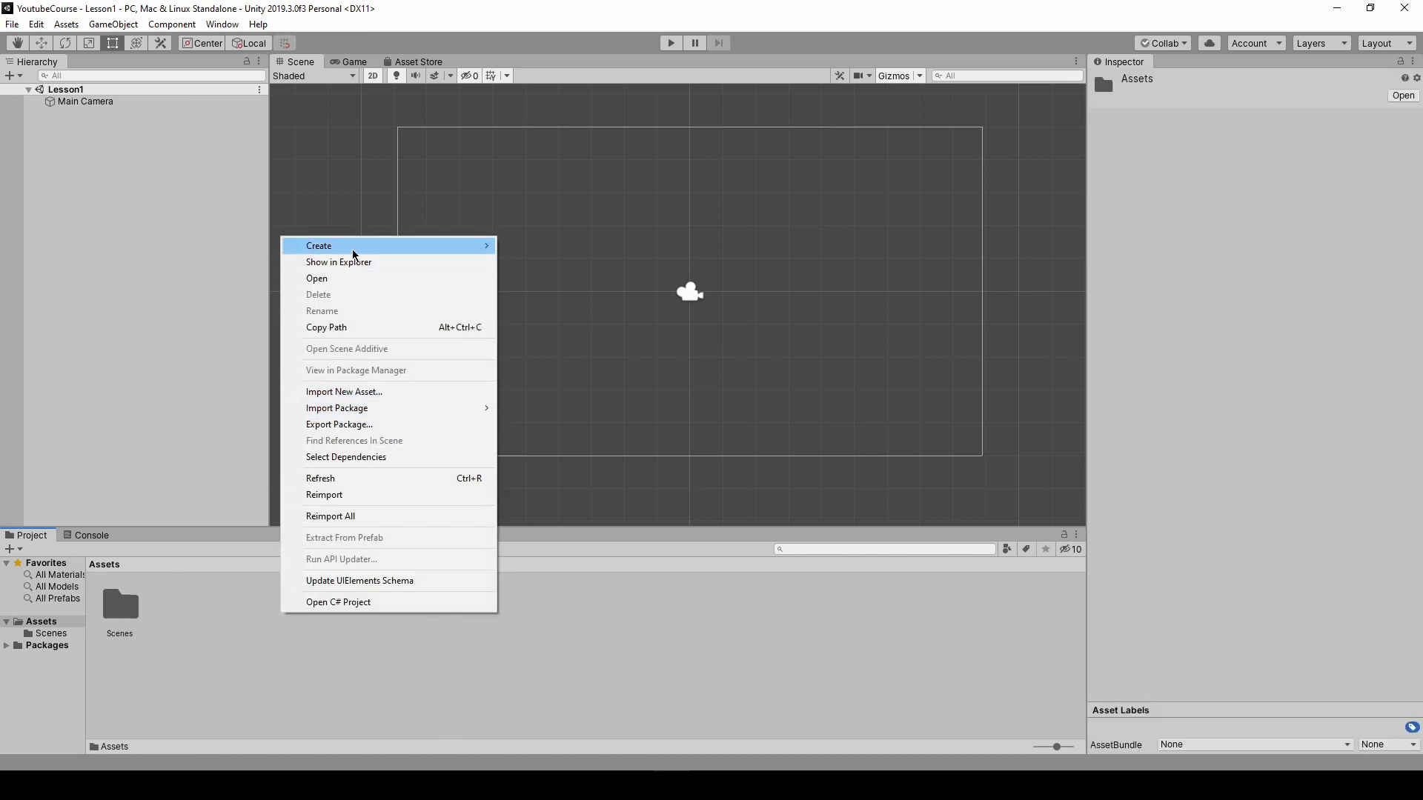
mouse_move(369, 254)
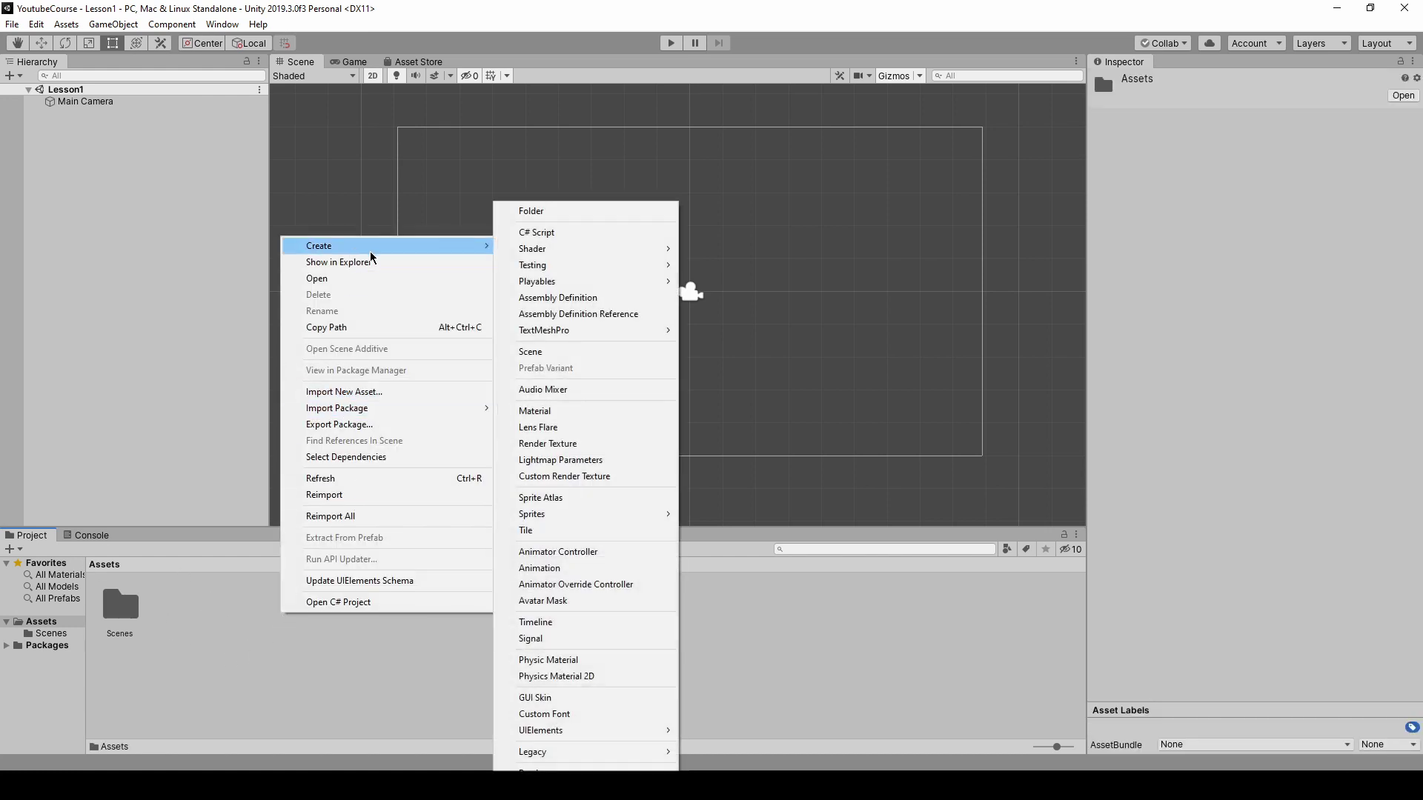
left_click(571, 238)
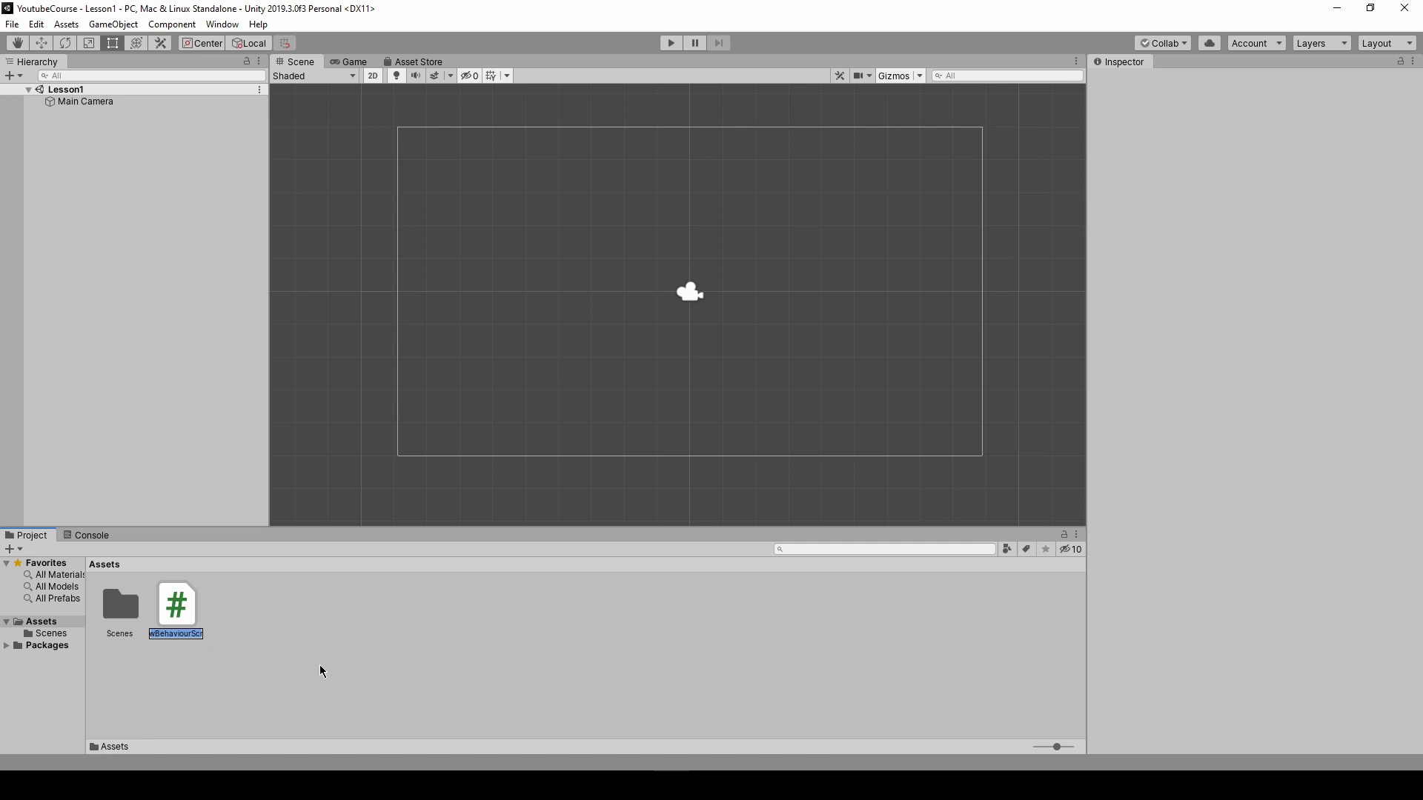
type("ConsoleE")
type("xercise")
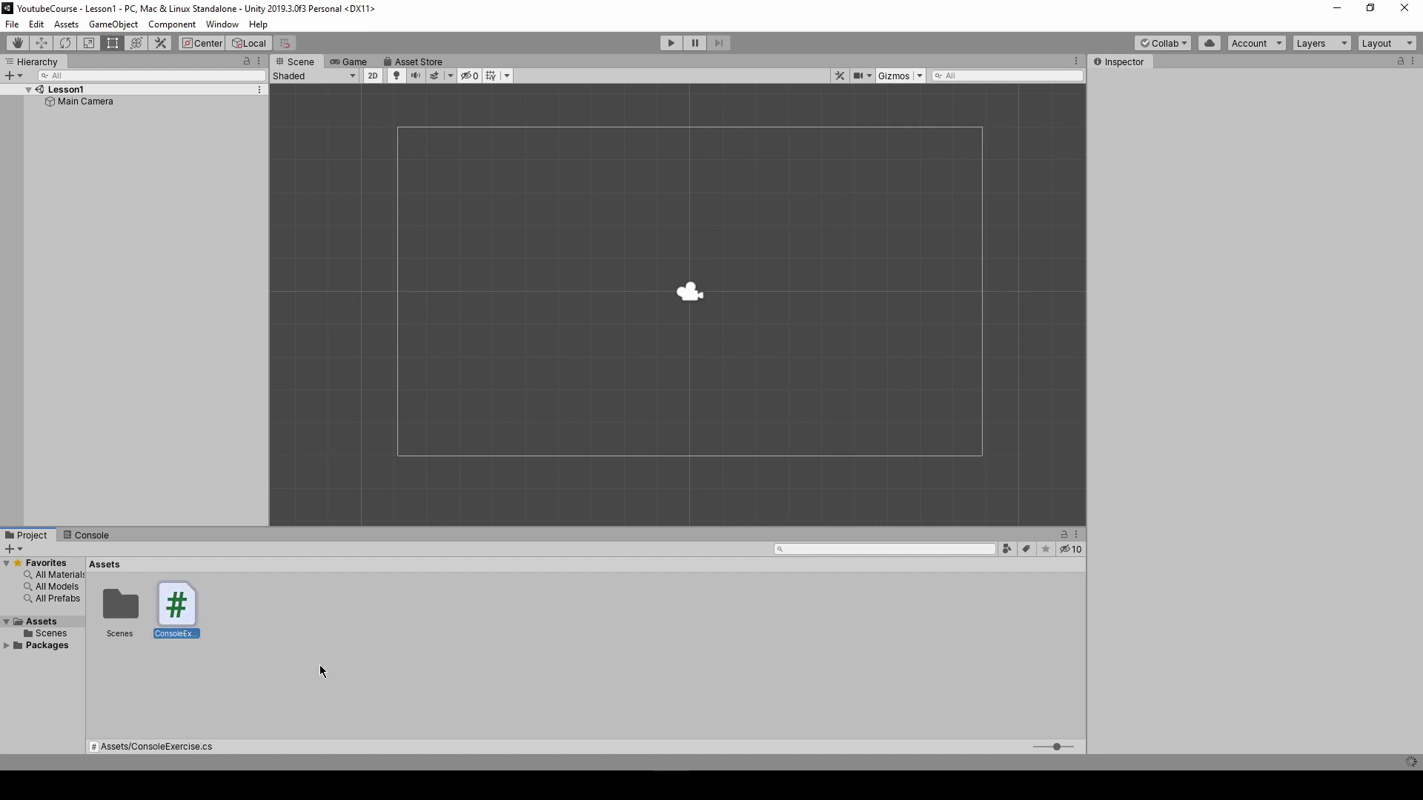
key("Return")
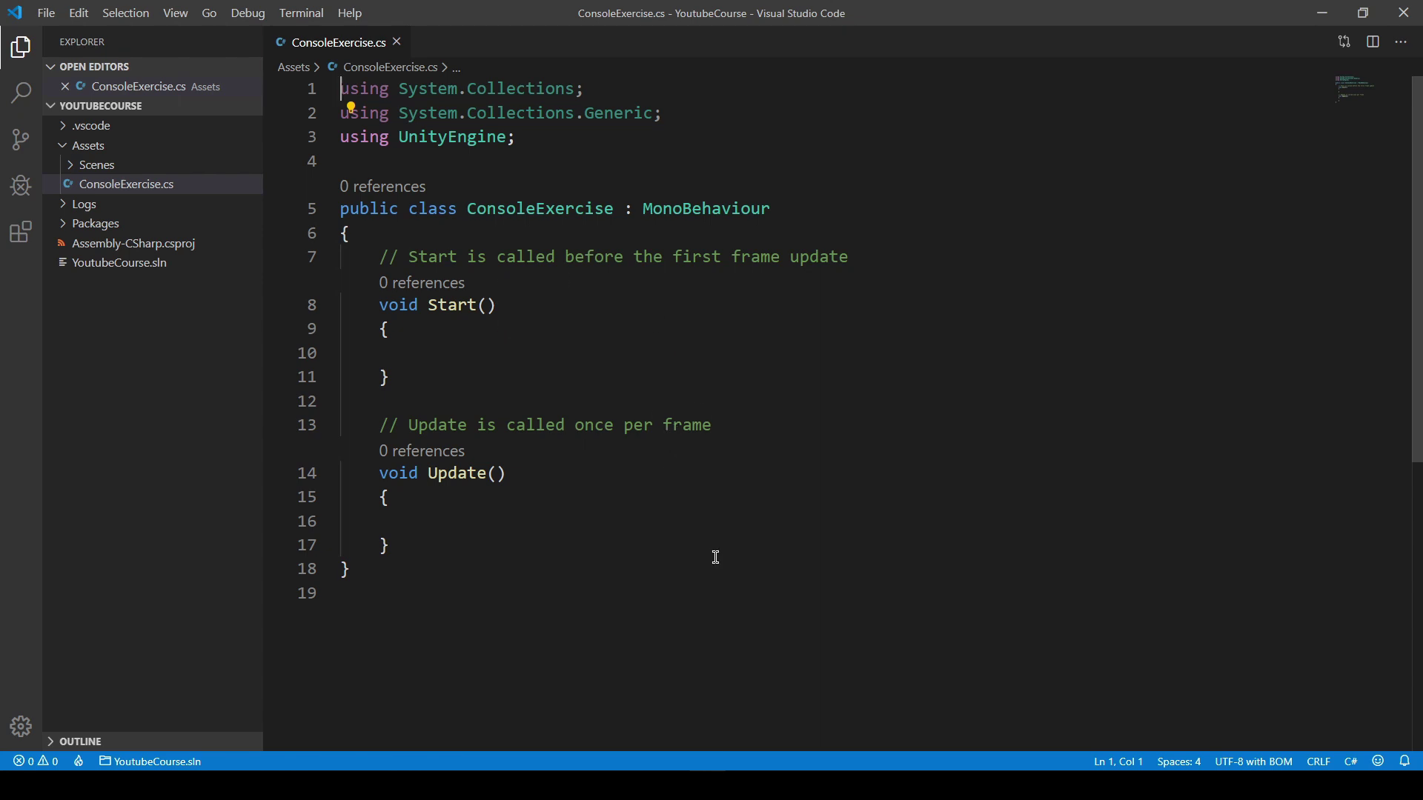
mouse_move(672, 785)
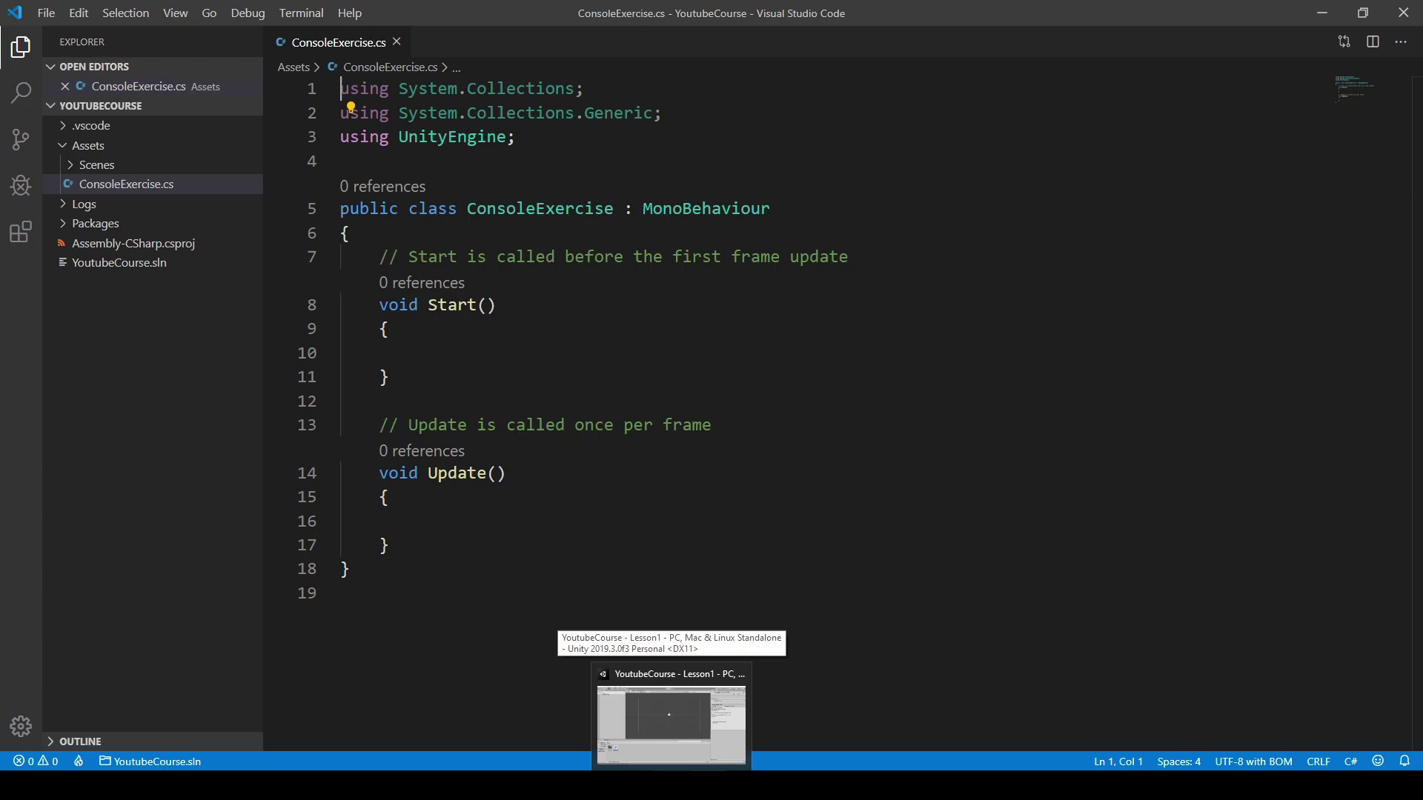
Back in Unity, add an empty GameObject to the Hierarchy and name it ConsoleExerciseObject.
left_click(671, 719)
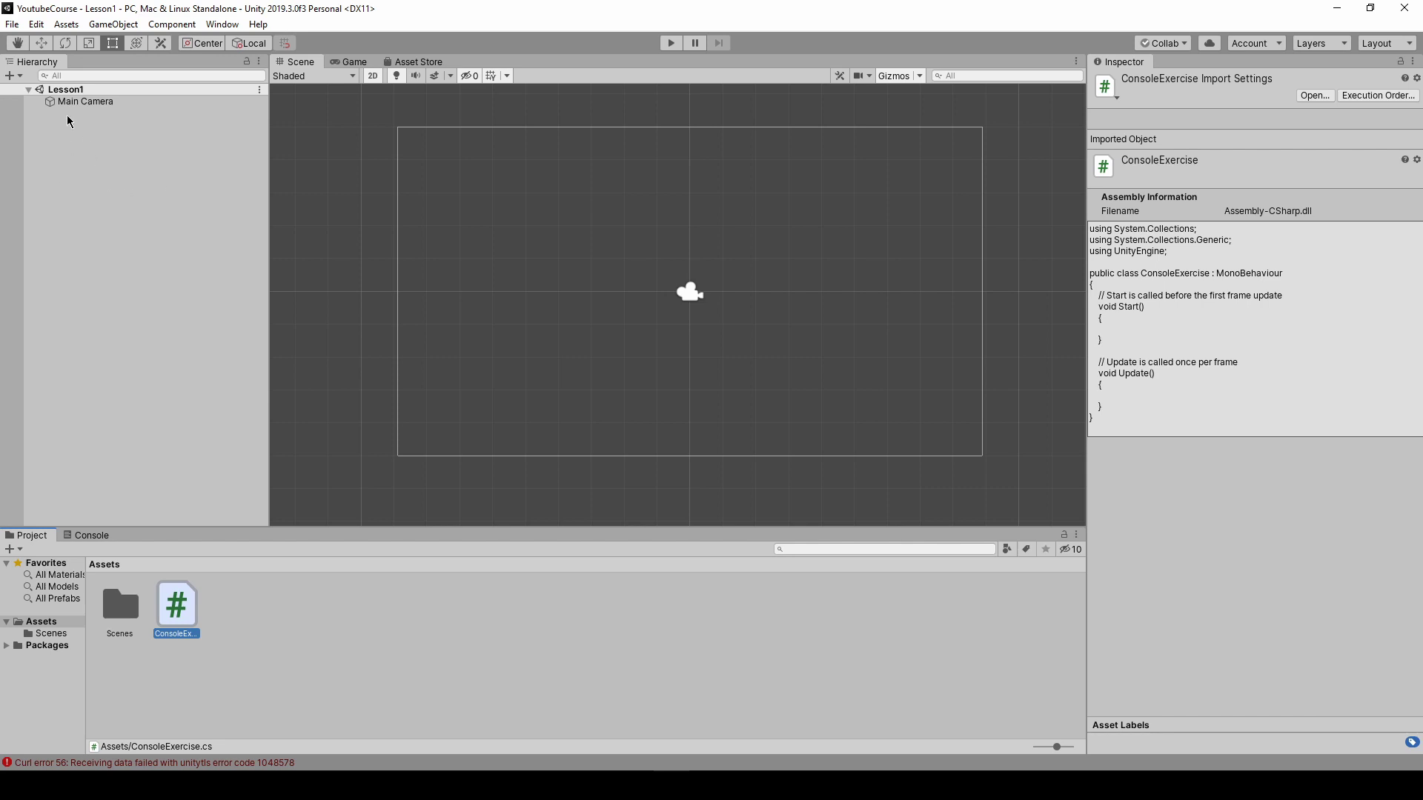
right_click(116, 155)
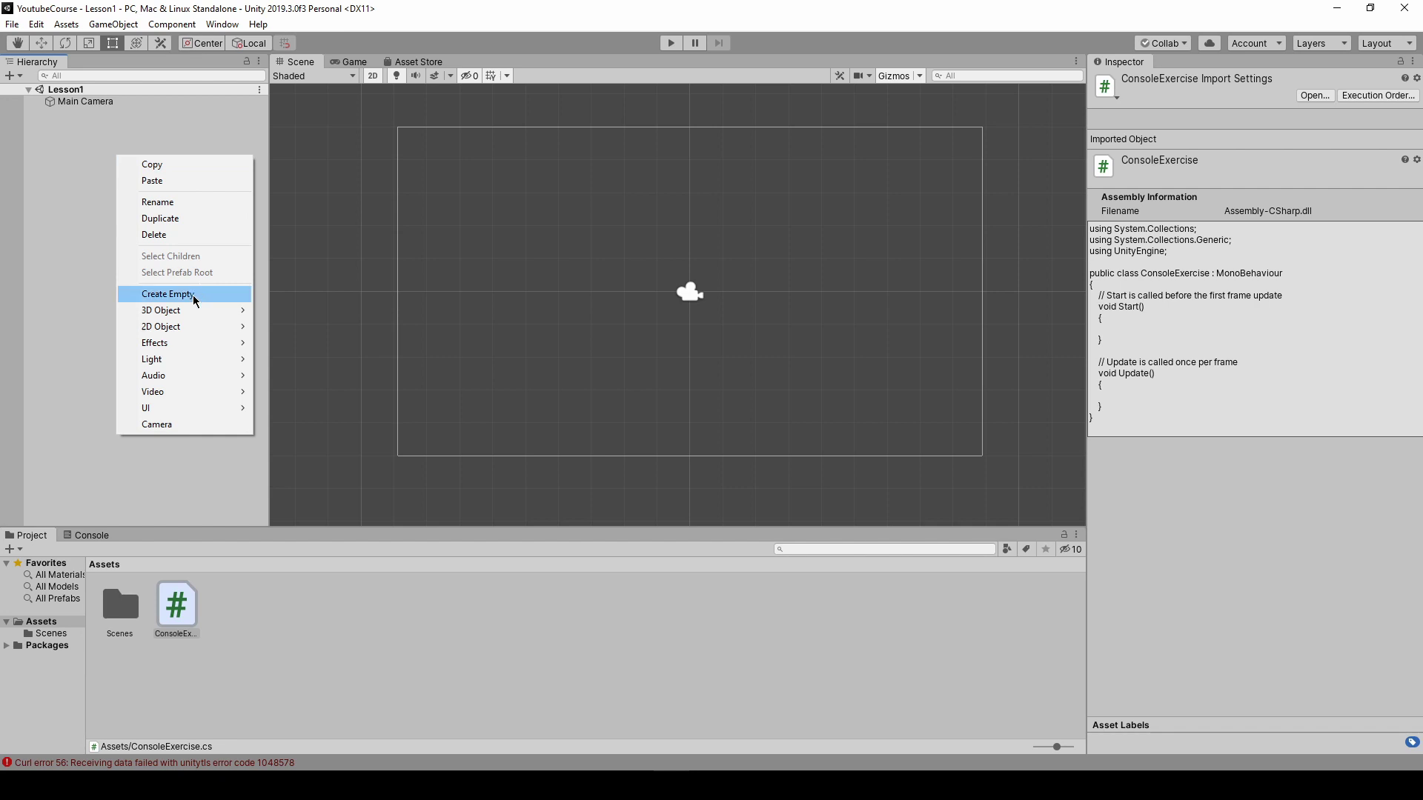
left_click(197, 295)
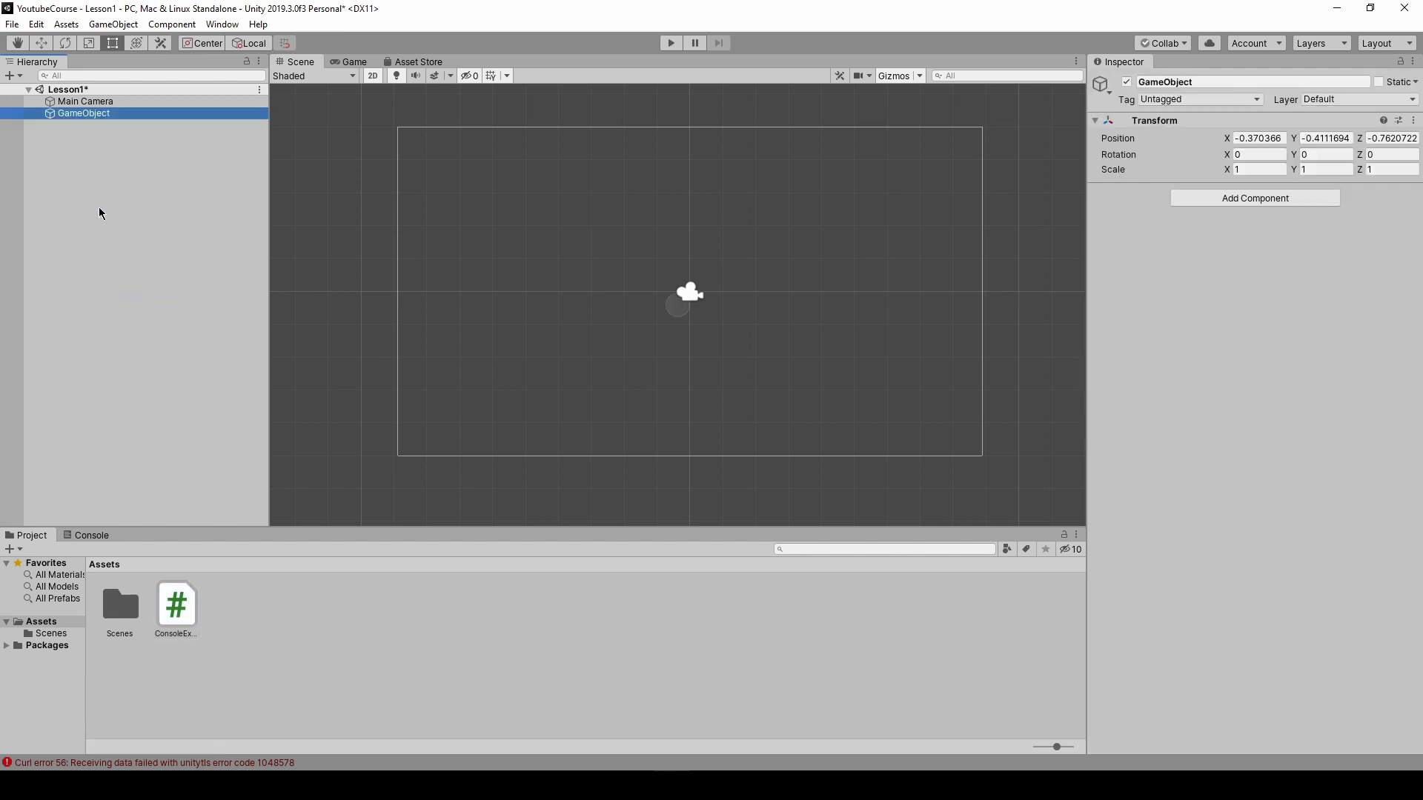
left_click(106, 115)
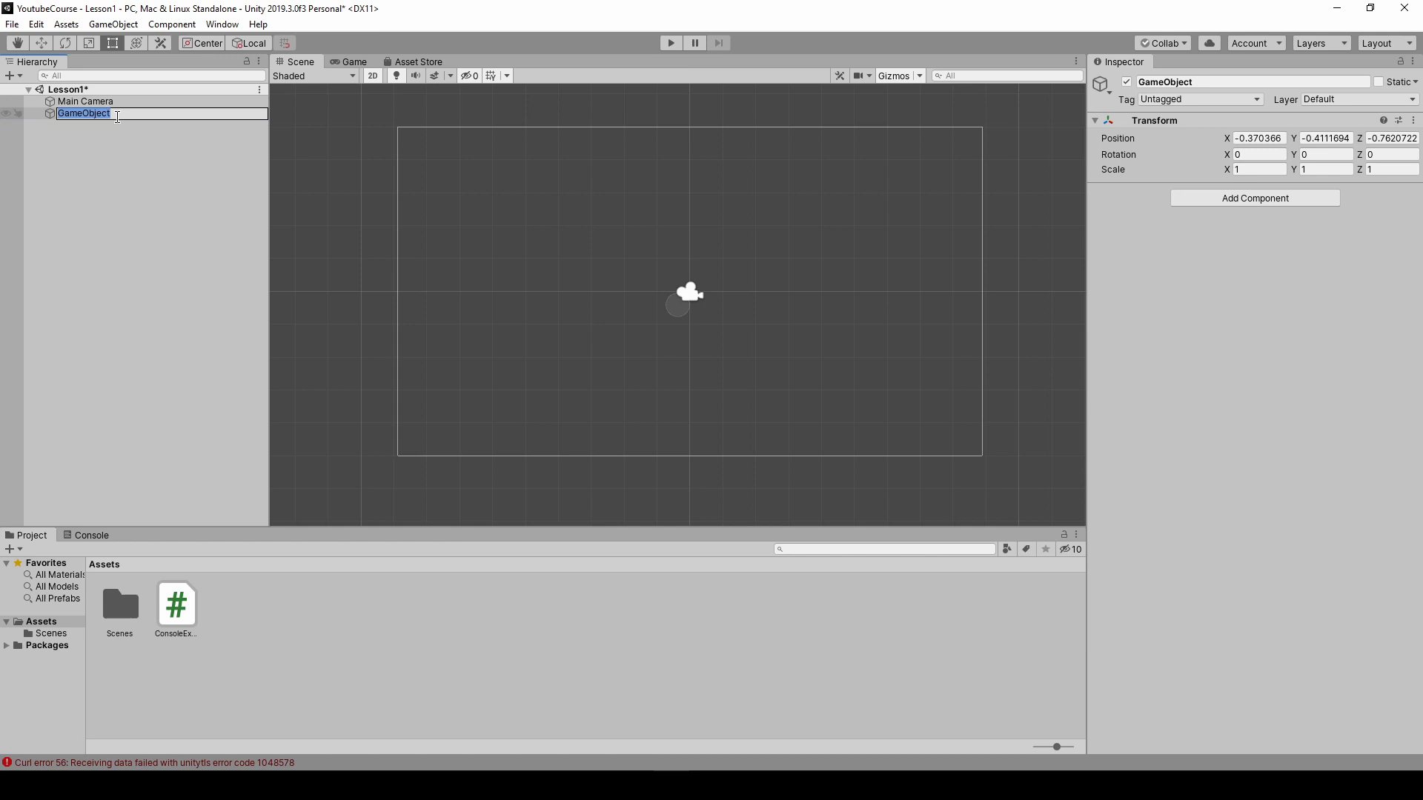
type("ConsoleExerciseObject")
key("Return")
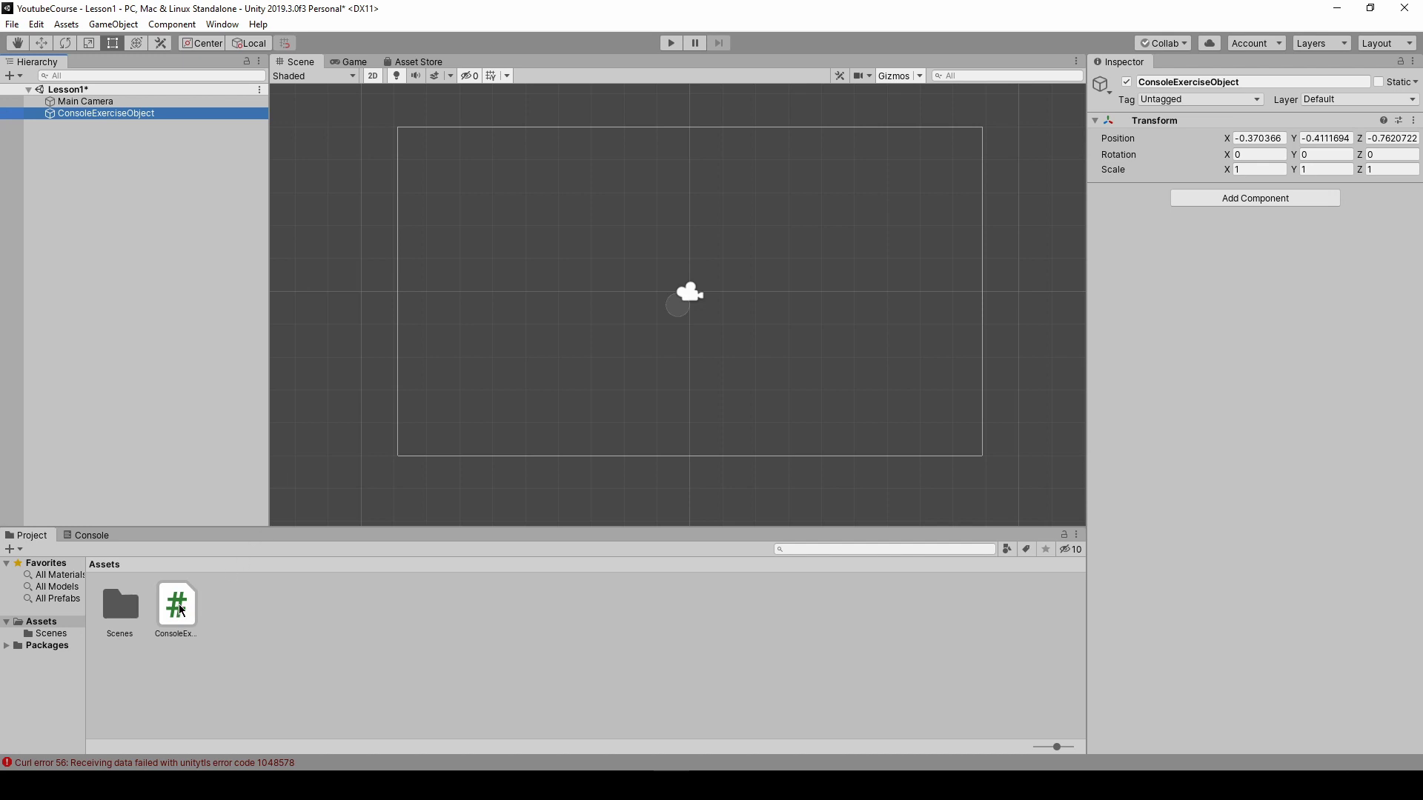
Drag the ConsoleExercise script from the Project panel onto ConsoleExerciseObject in the Hierarchy.
left_click_drag(181, 610, 136, 121)
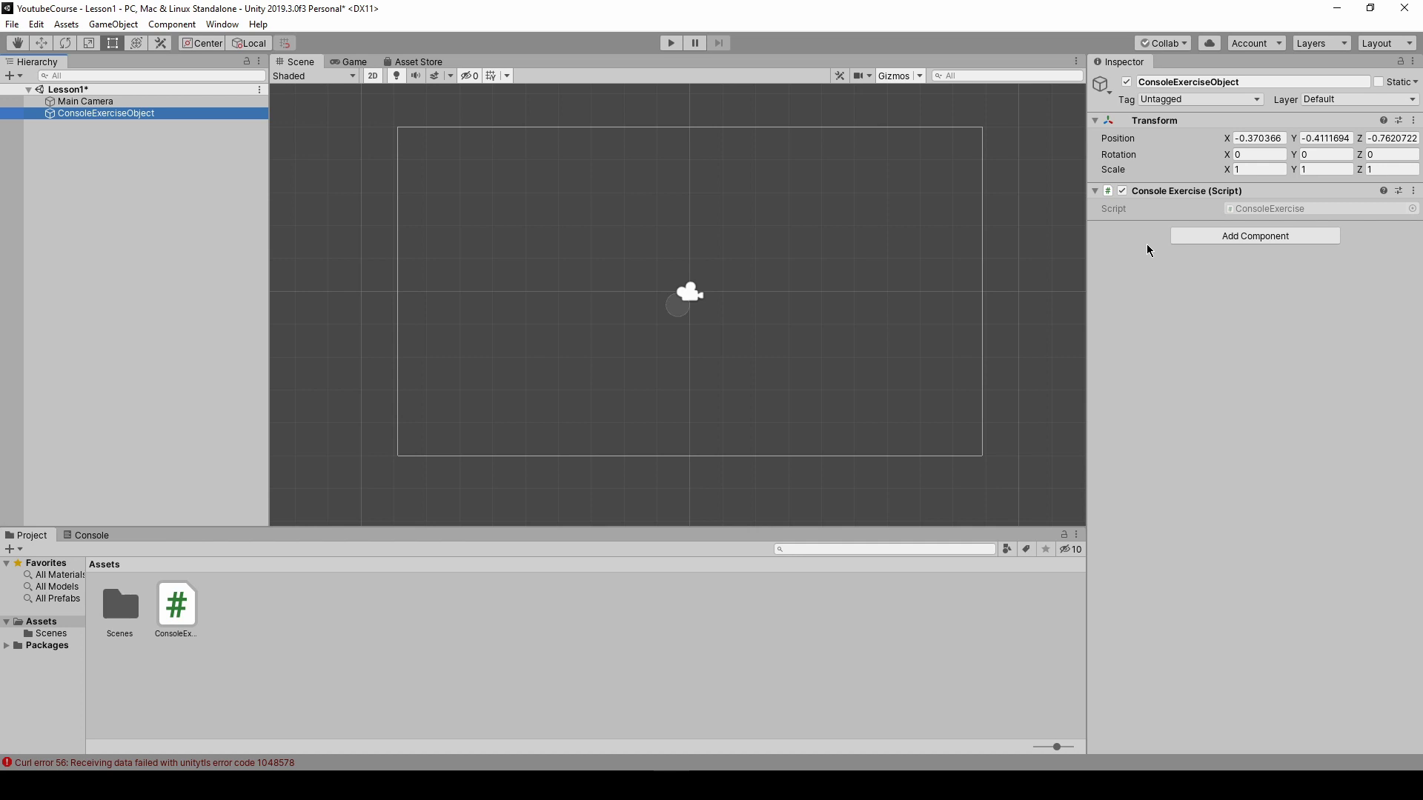
Add two more Console Exercise components by dragging the script and searching 'cons' in Add Component.
left_click_drag(171, 612, 1163, 223)
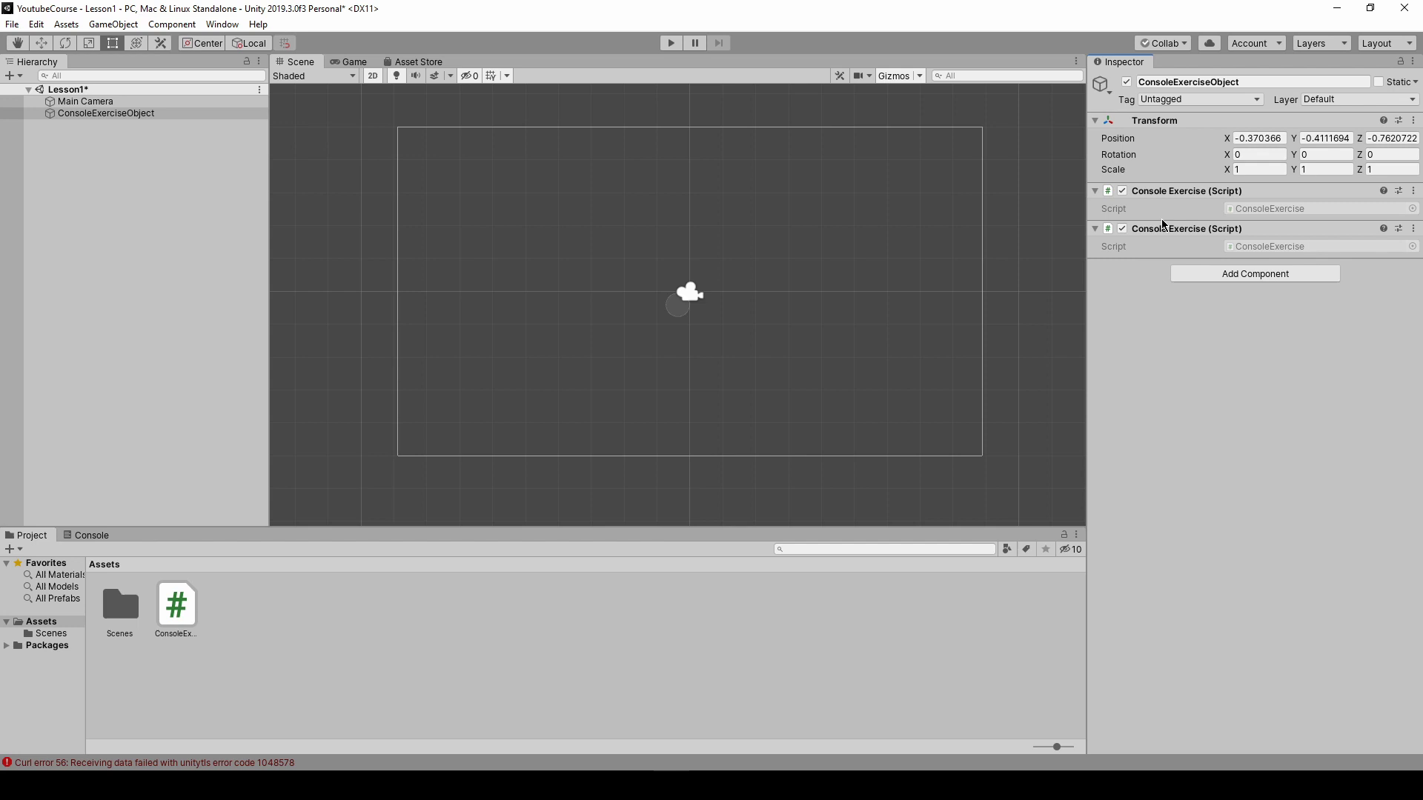
left_click(1220, 274)
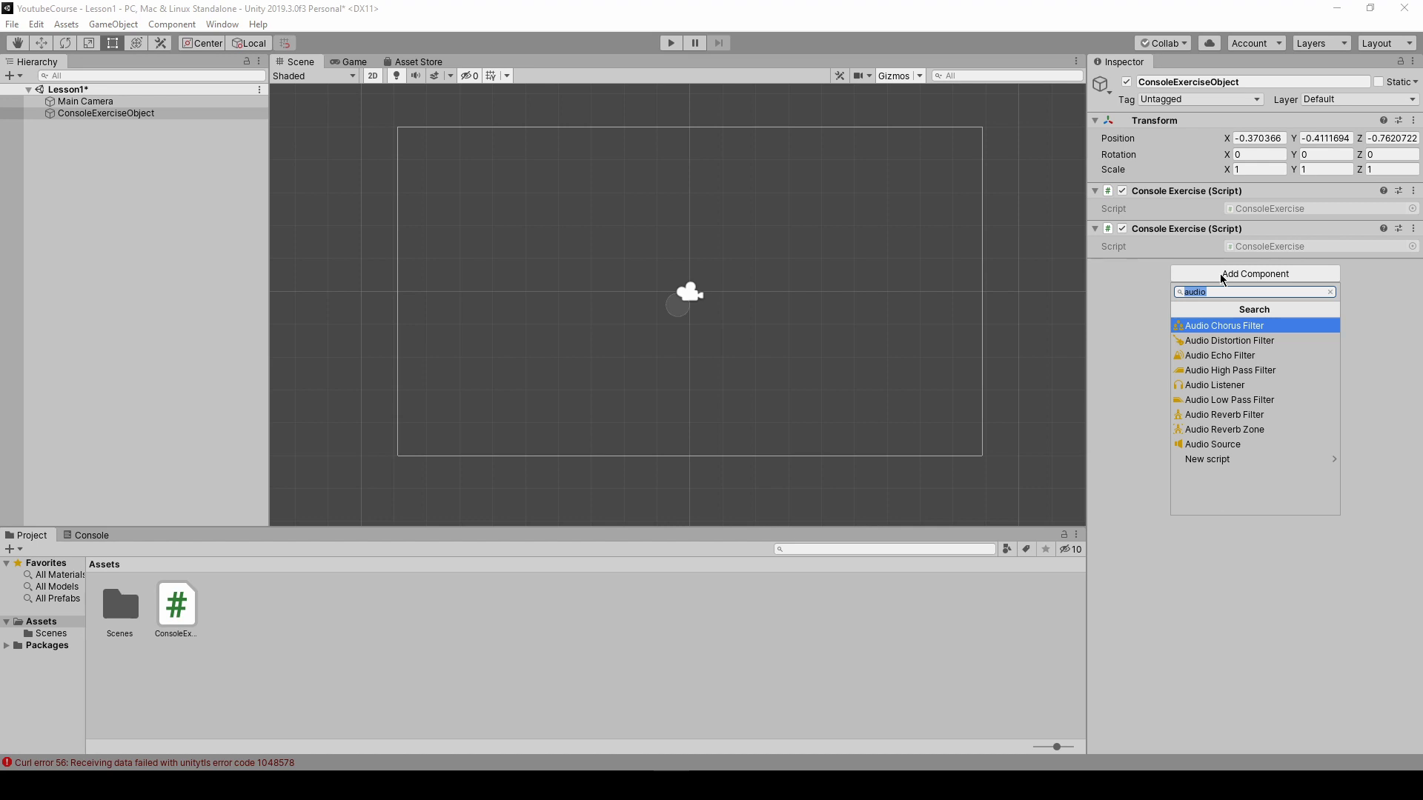
type("cons")
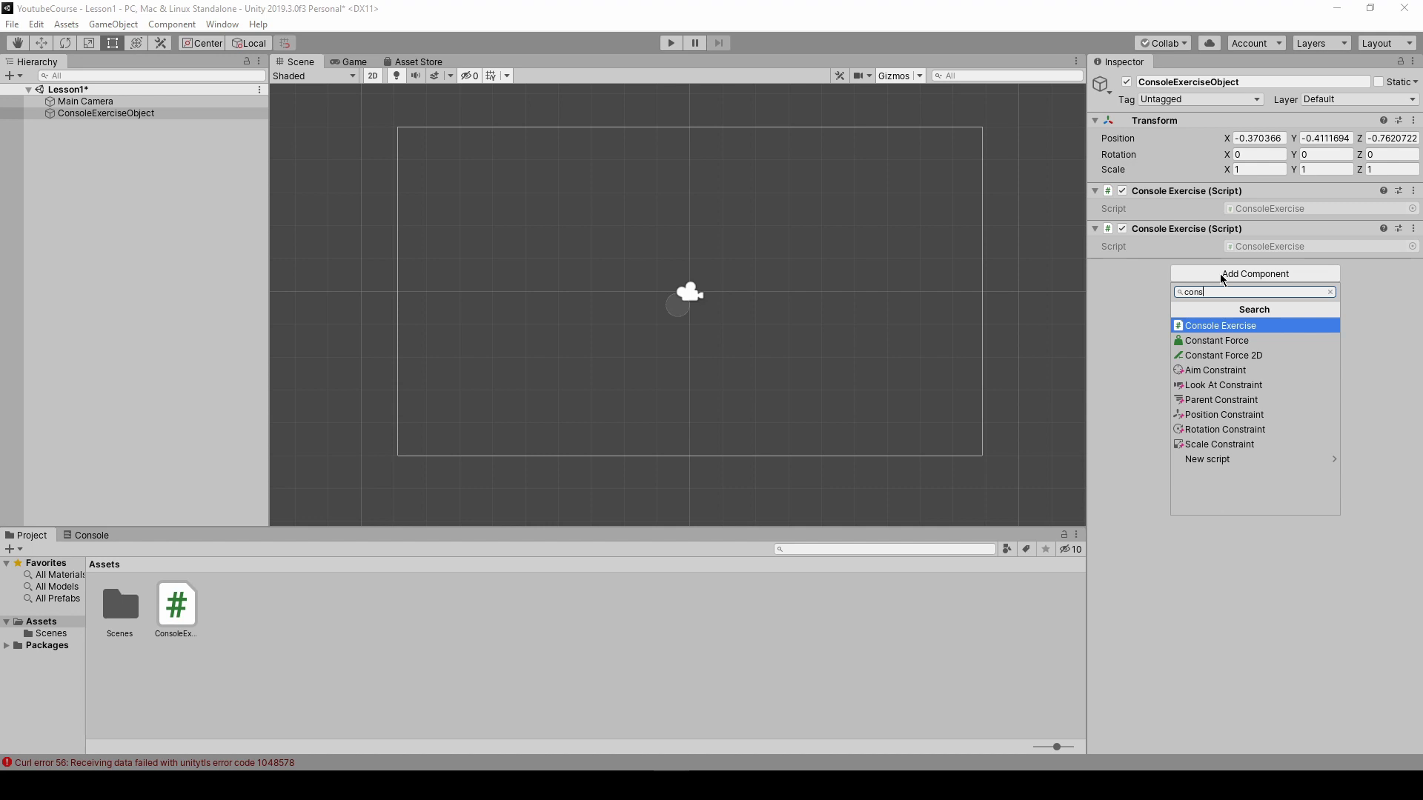
key("Return")
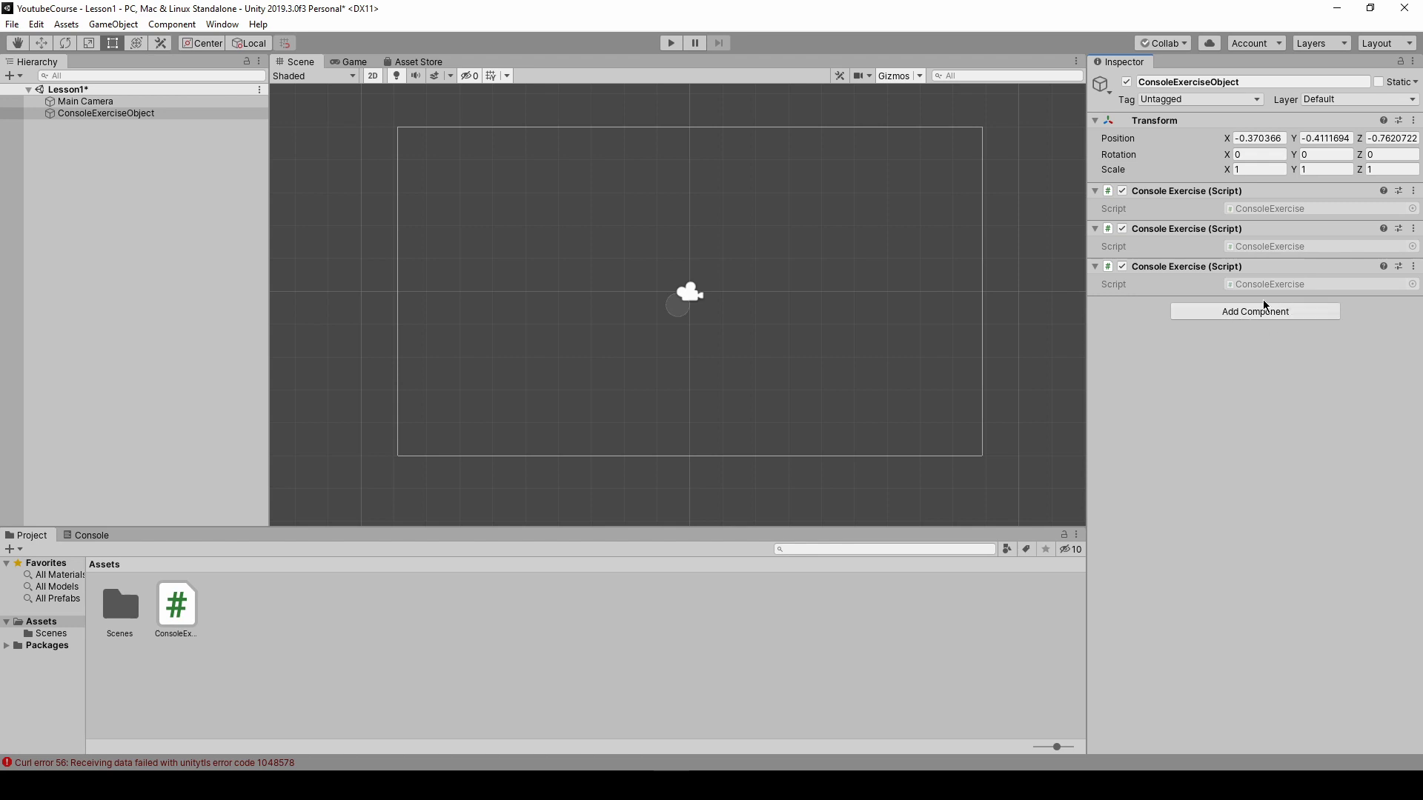
Add a fourth Console Exercise component from Add Component's Scripts category.
left_click(1239, 314)
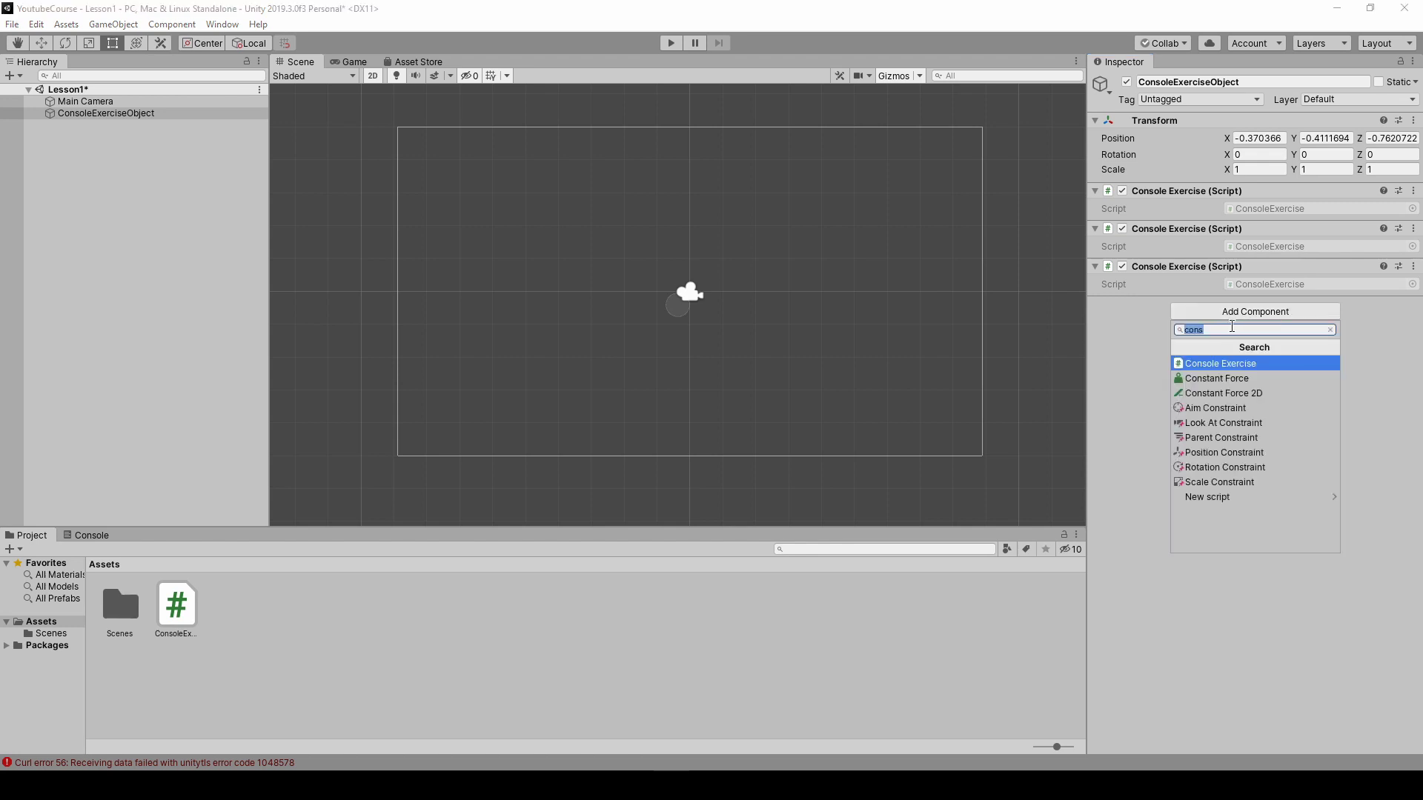
key("BackSpace")
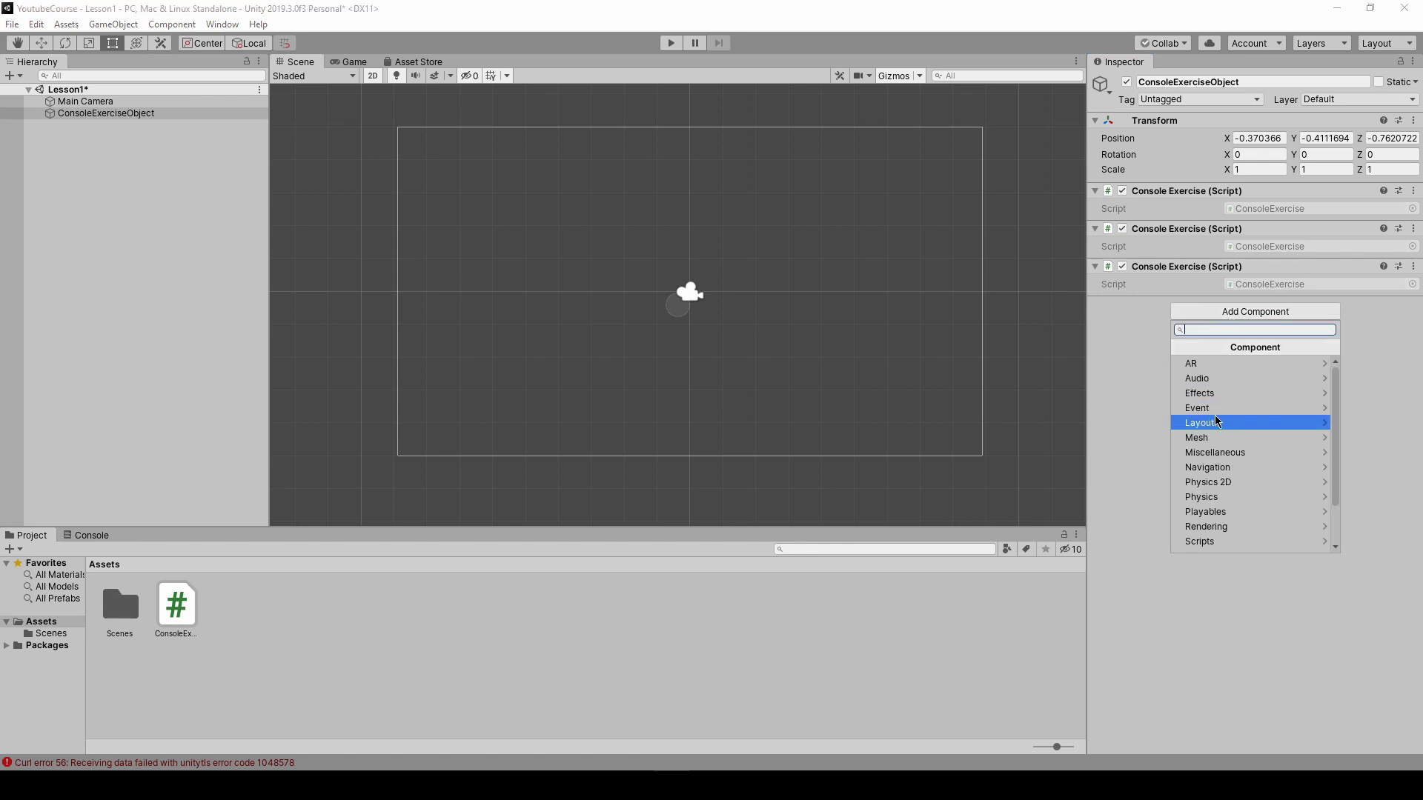
left_click(1217, 541)
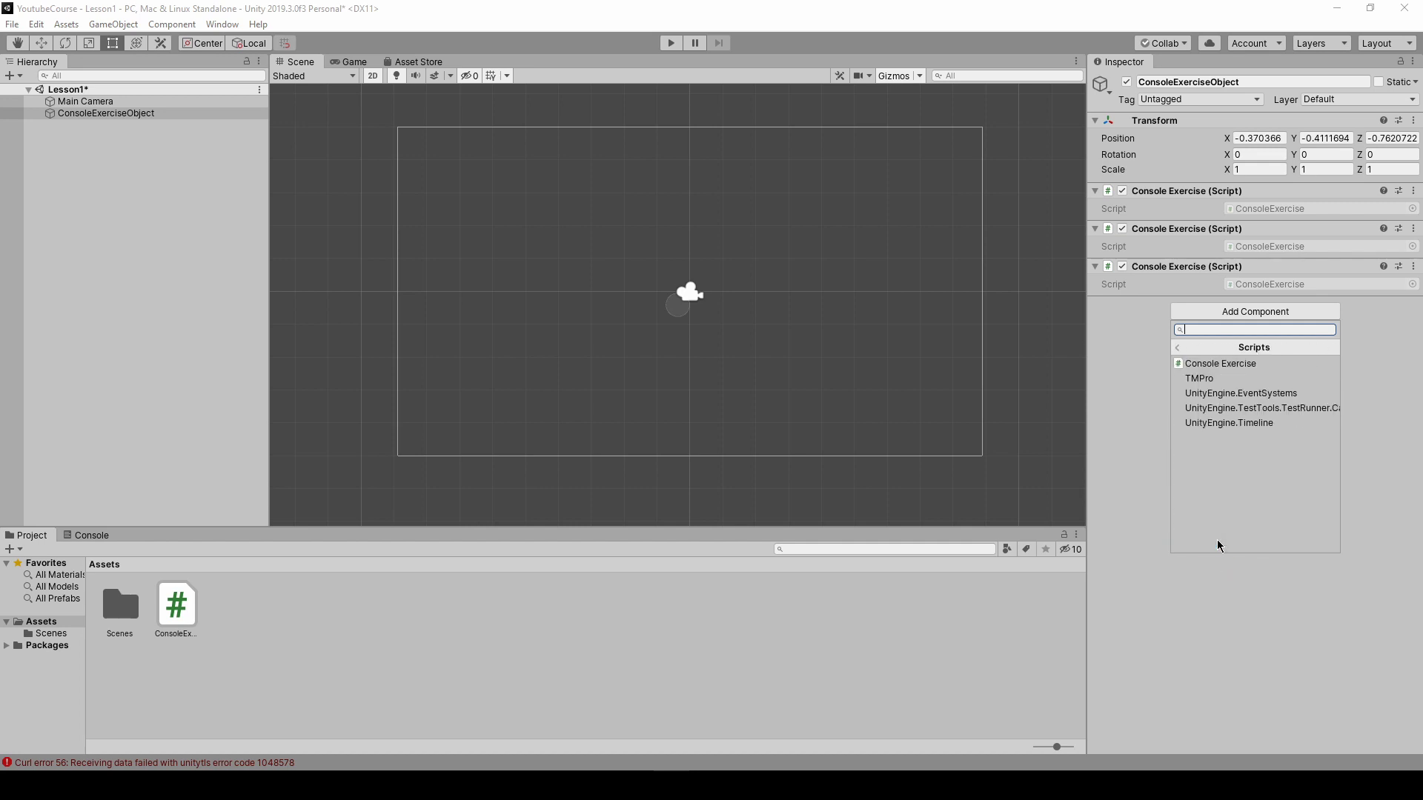
left_click(1230, 365)
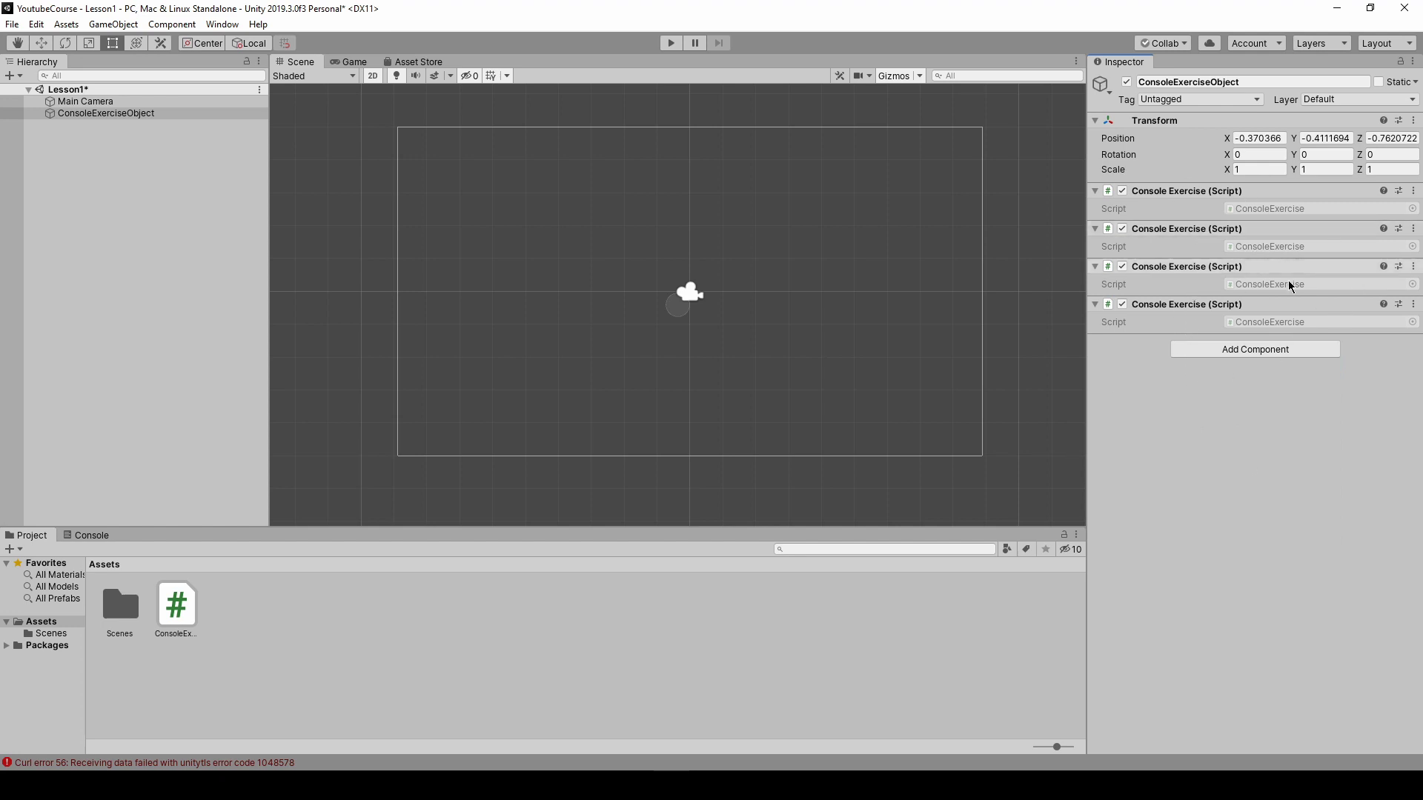
Remove the three duplicate Console Exercise components, keeping one, and save the scene with Ctrl+S.
left_click(1413, 303)
left_click(1328, 298)
left_click(1414, 306)
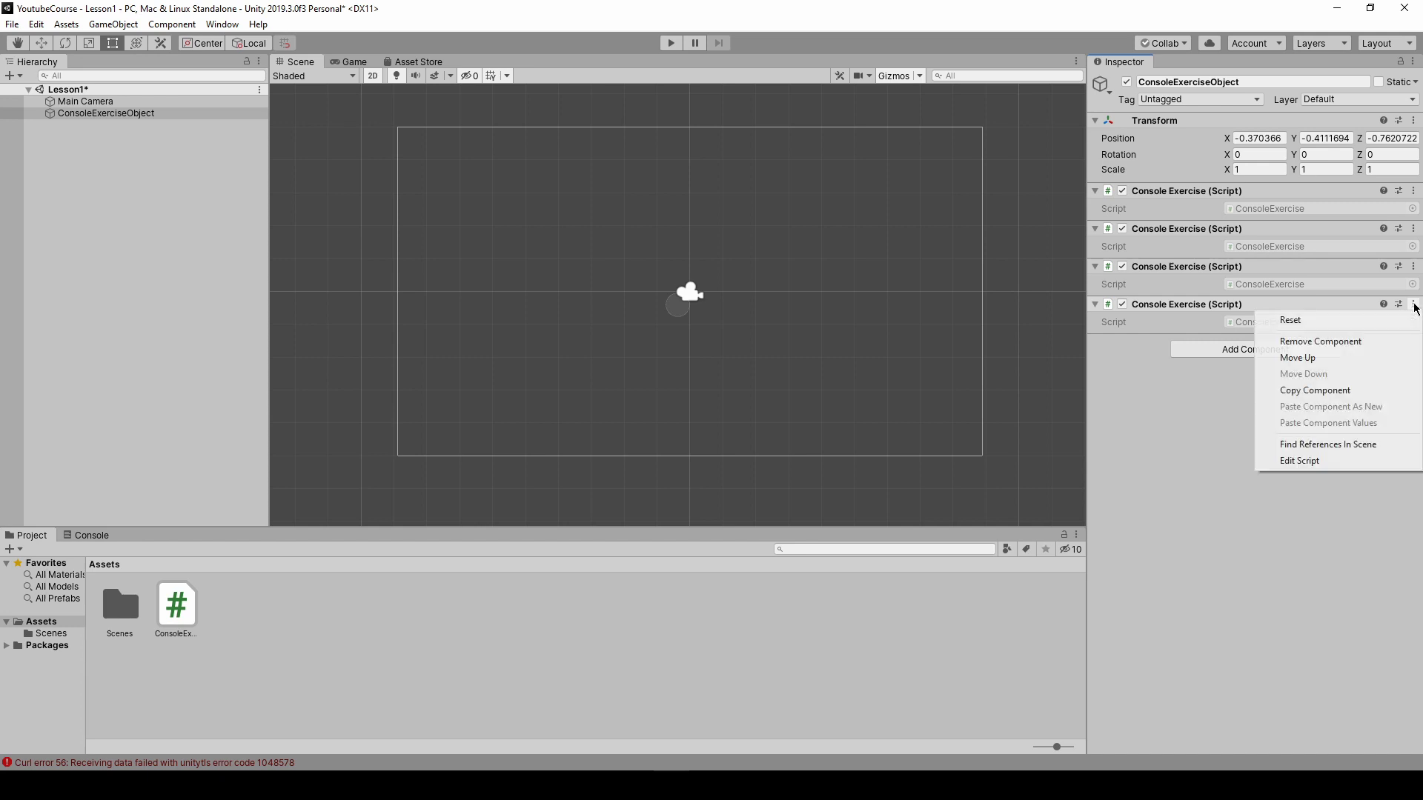
left_click(1333, 341)
left_click(1413, 266)
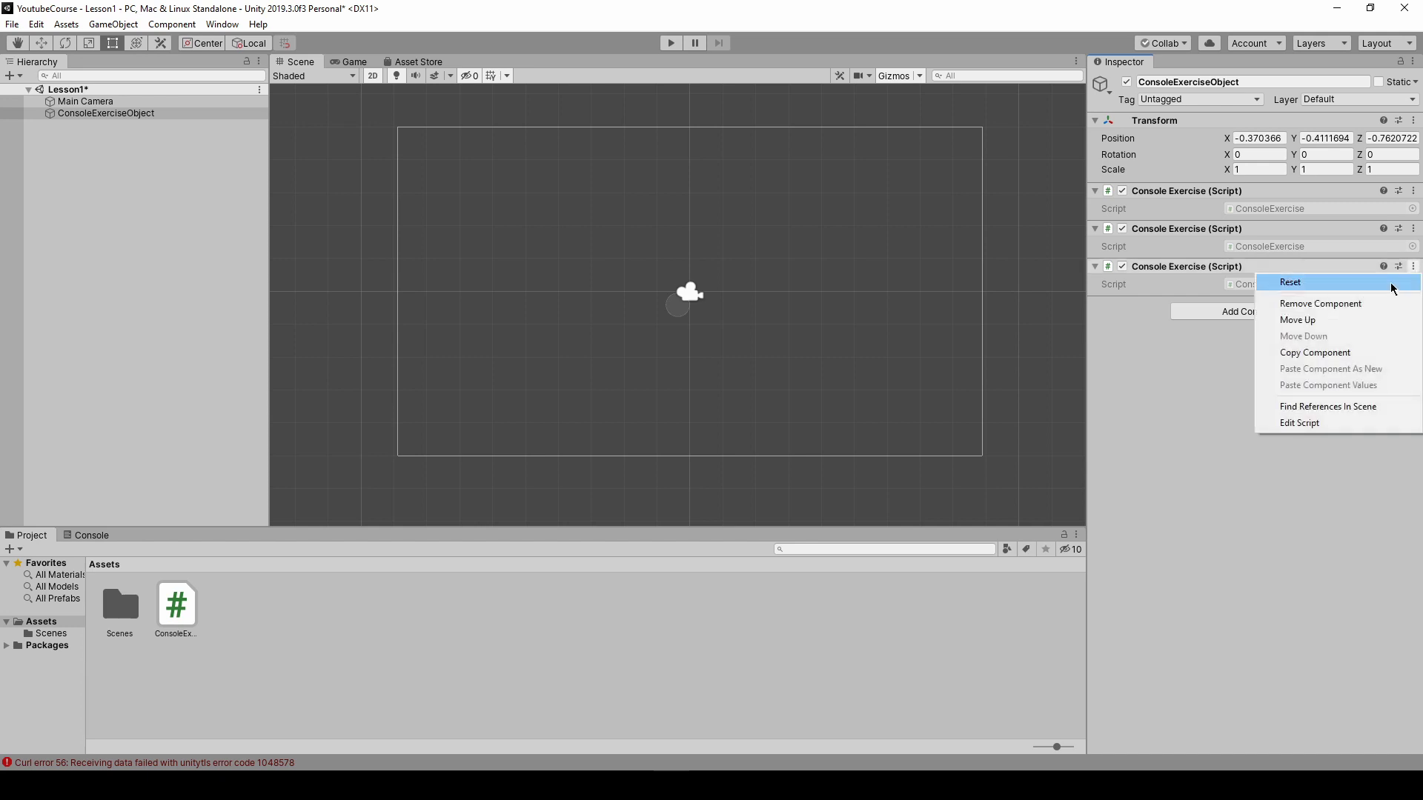
left_click(1319, 304)
left_click(1397, 229)
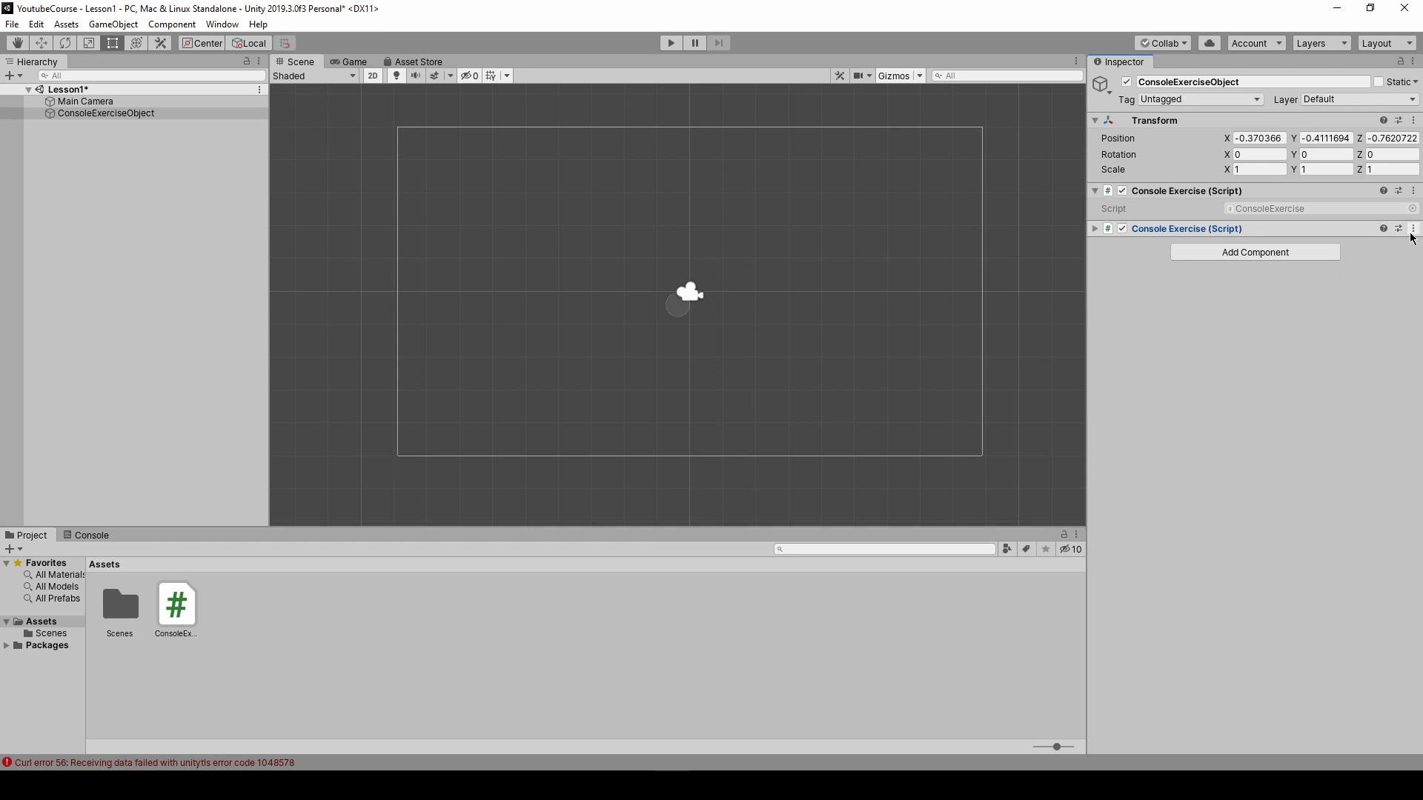
left_click(1413, 228)
left_click(1367, 267)
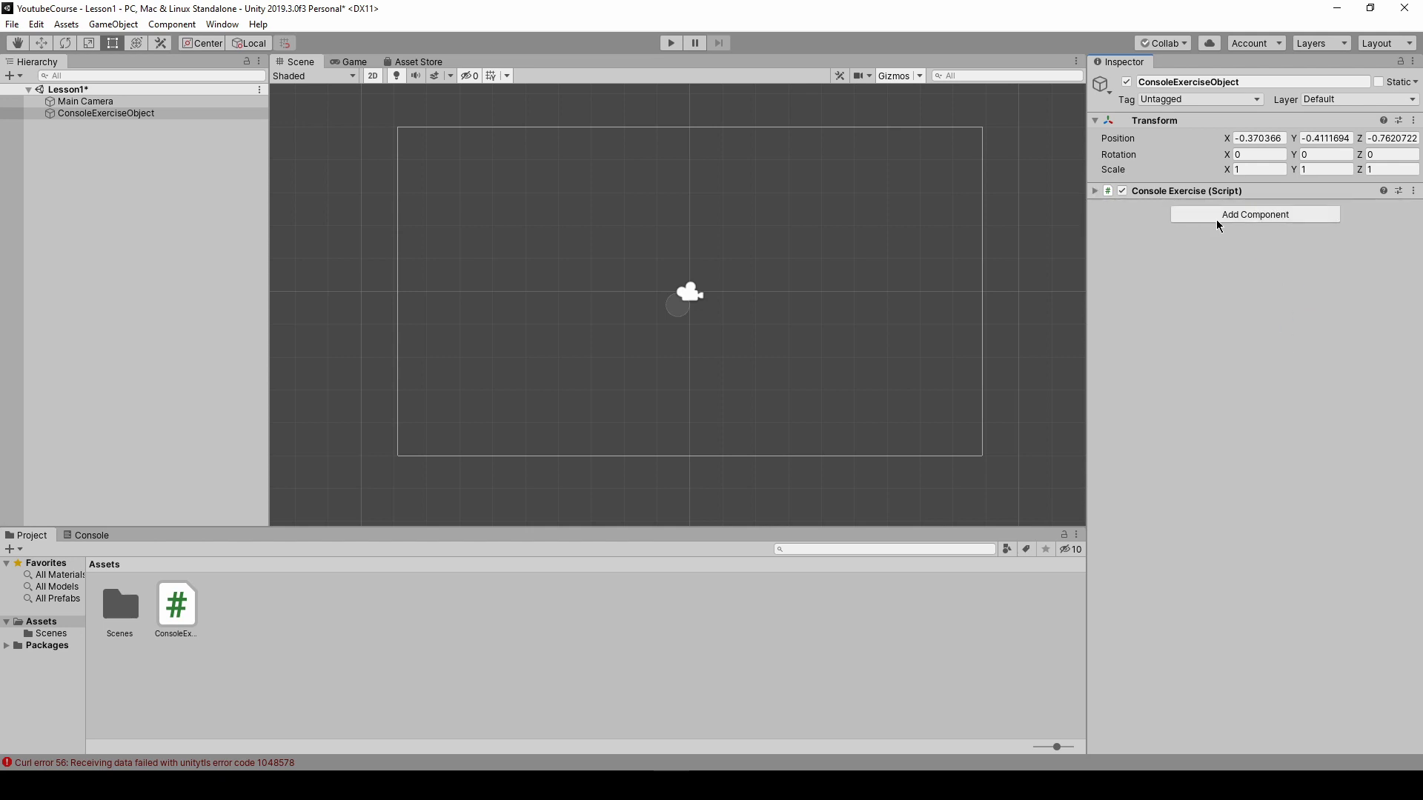
key("ctrl+s")
Open ConsoleExercise in the code editor, then back in Unity begin and abandon renaming the script.
double_click(192, 609)
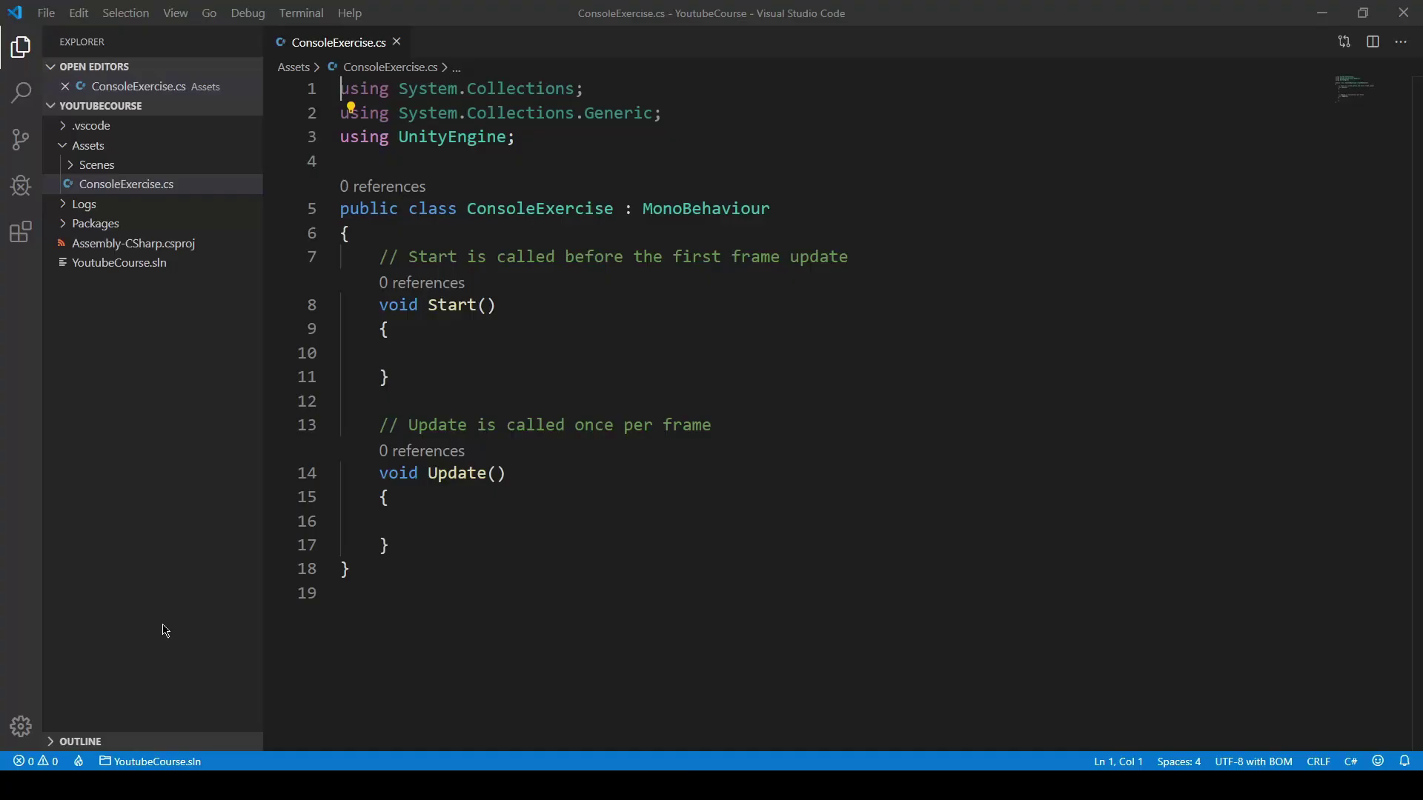
key("alt+Tab")
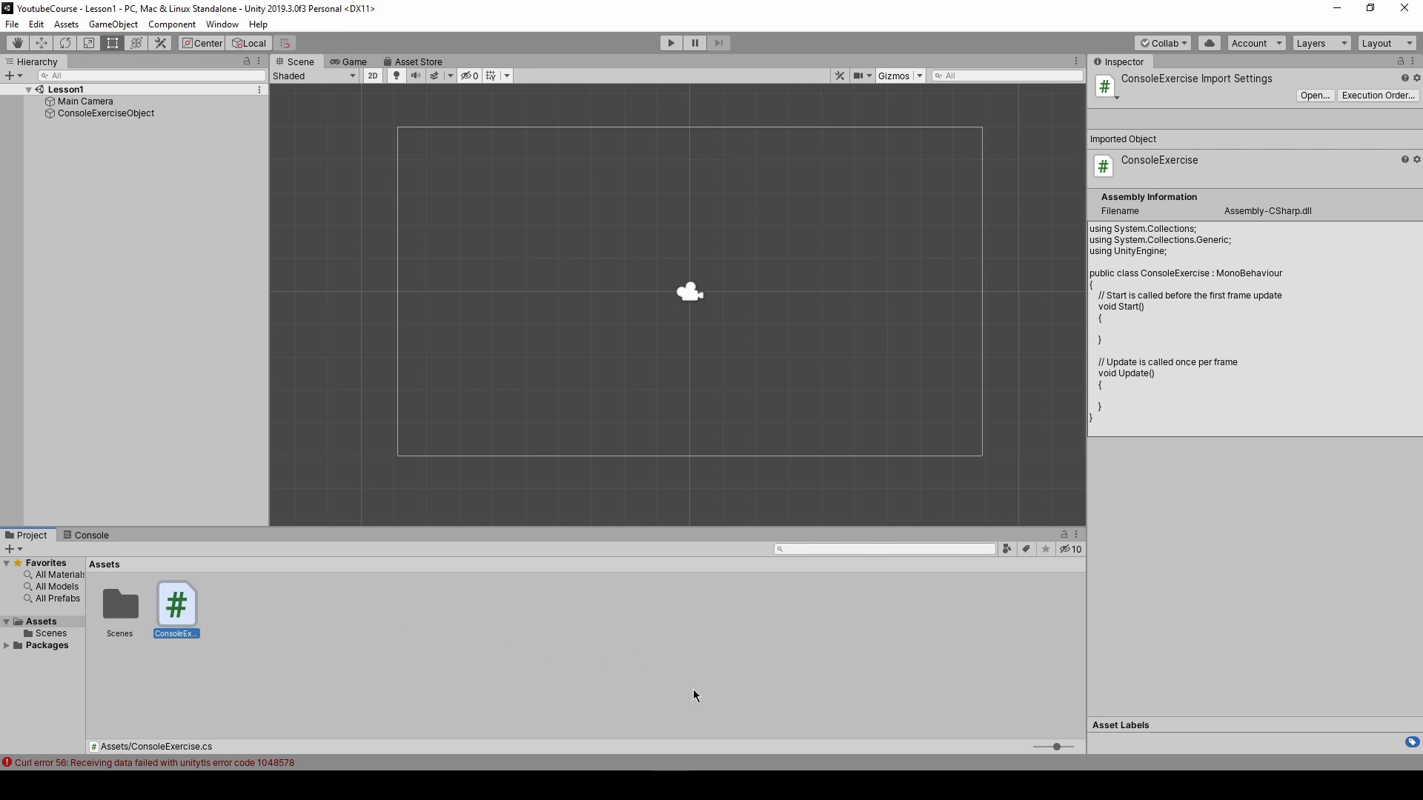
left_click(191, 639)
key("Return")
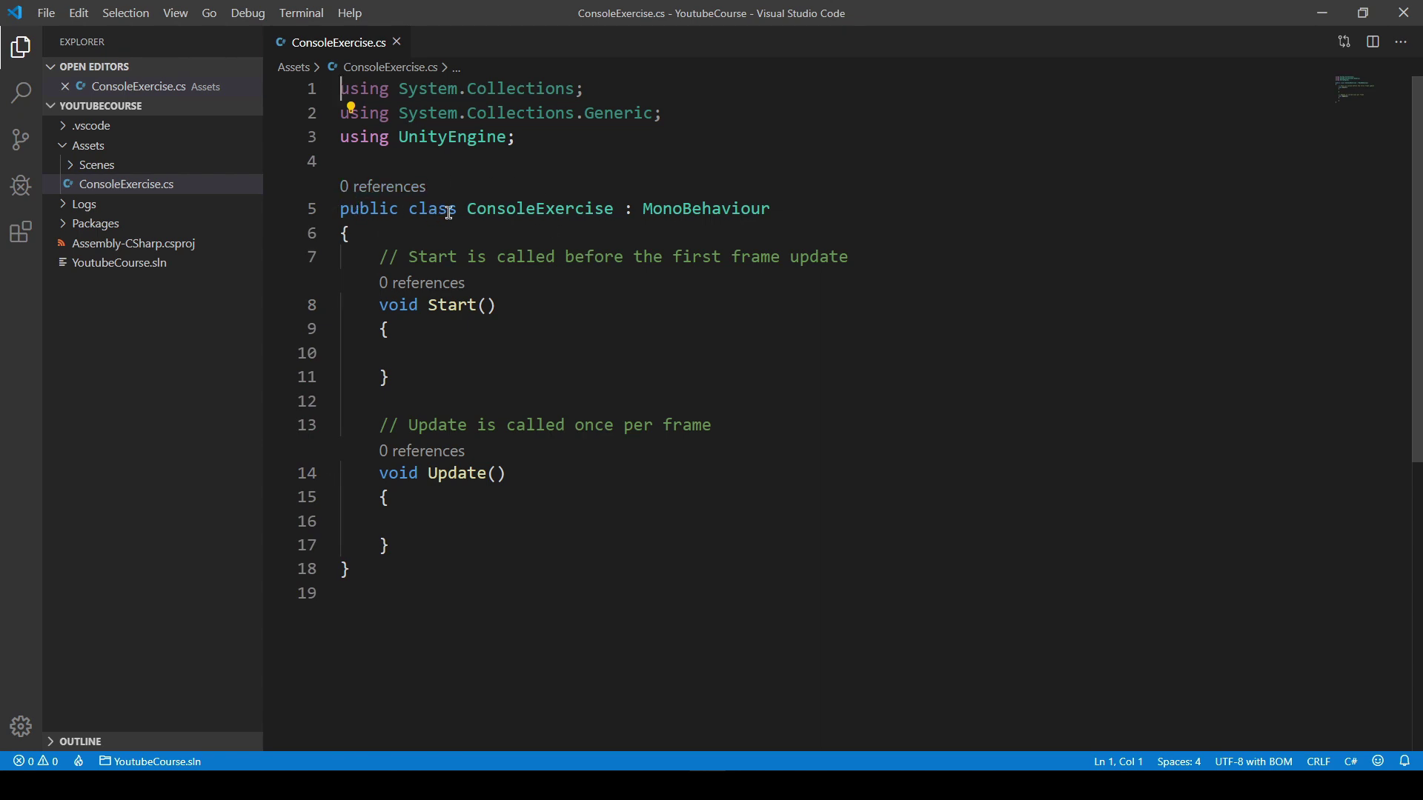
Check the ConsoleExercise class name on line 5 in VS Code, then return to Unity.
left_click_drag(469, 211, 615, 205)
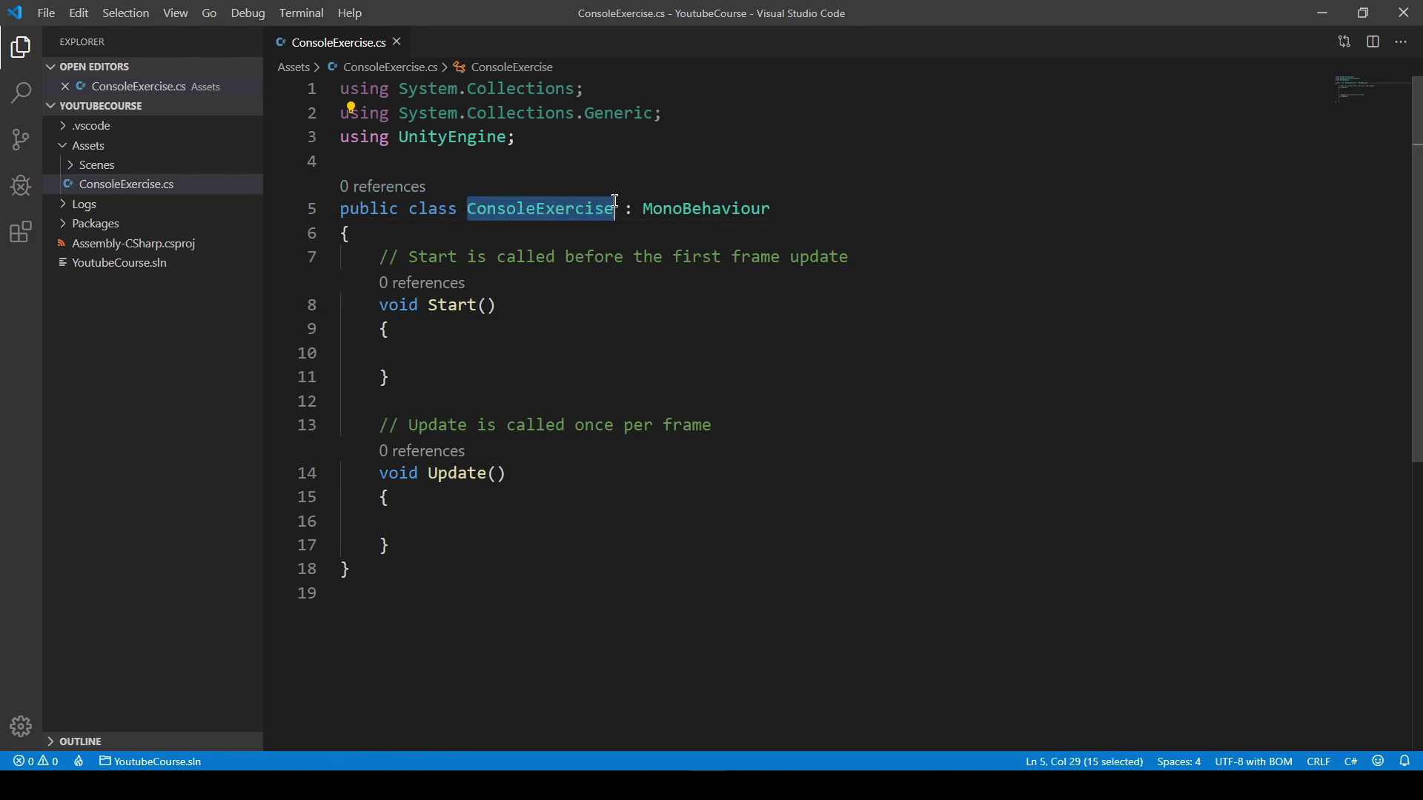
left_click(595, 209)
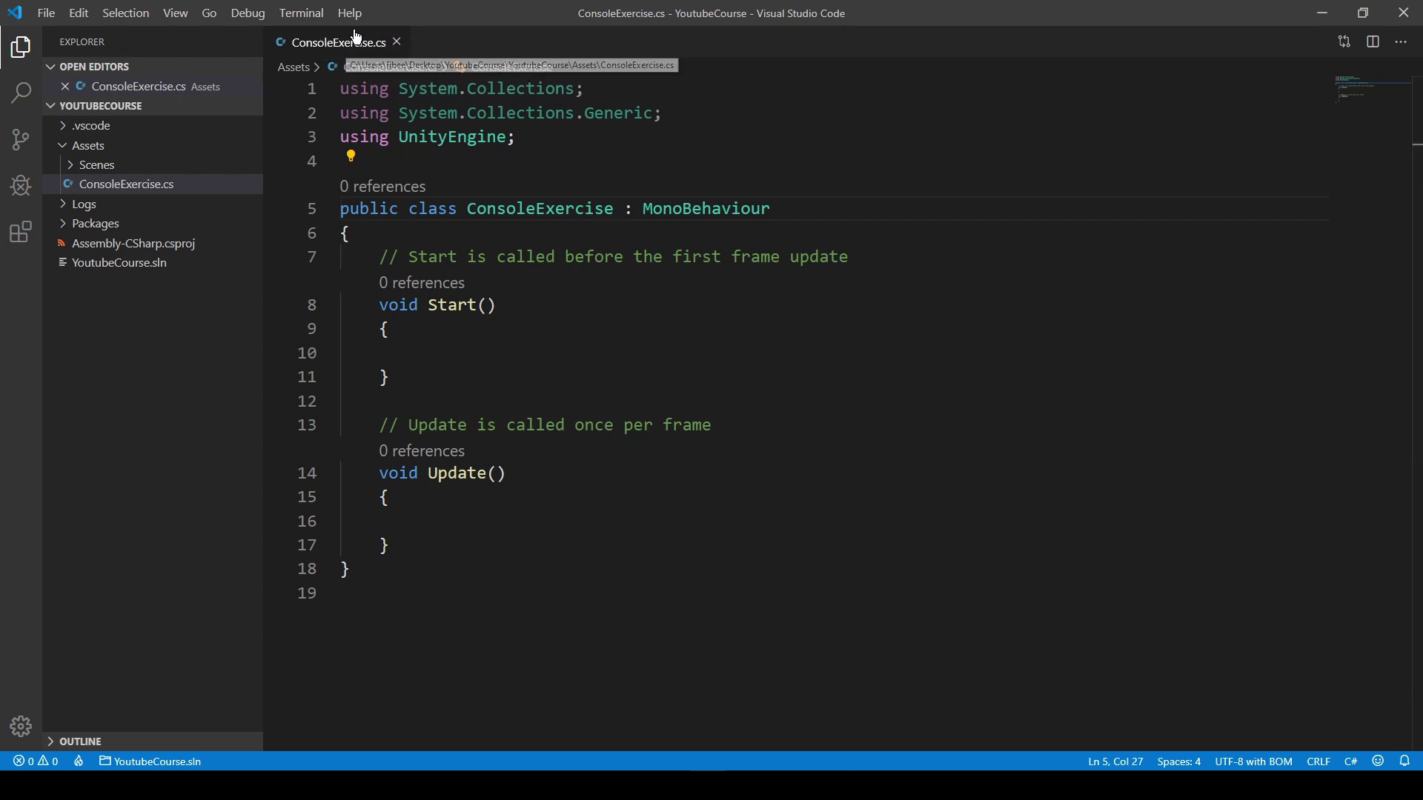
left_click(548, 210)
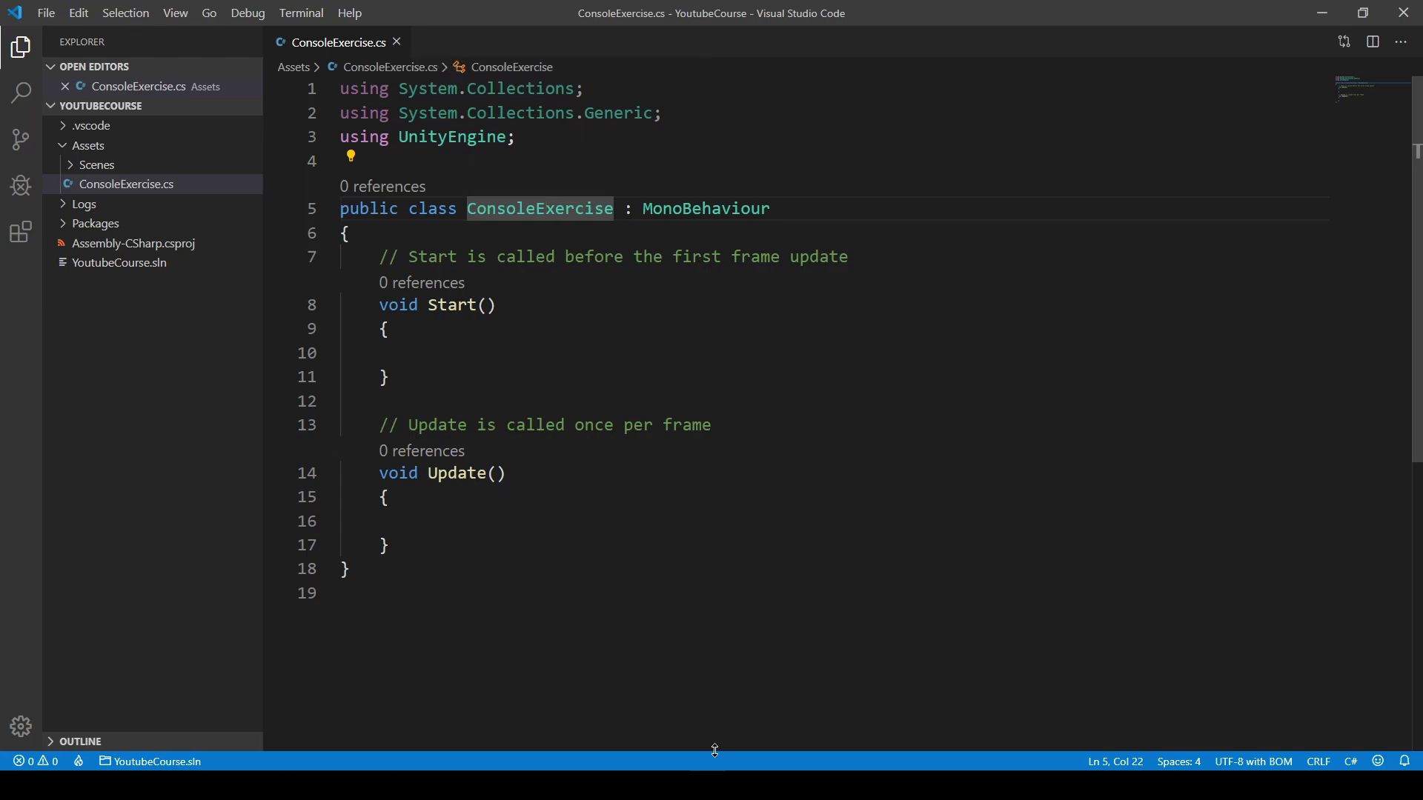
key("alt+Tab")
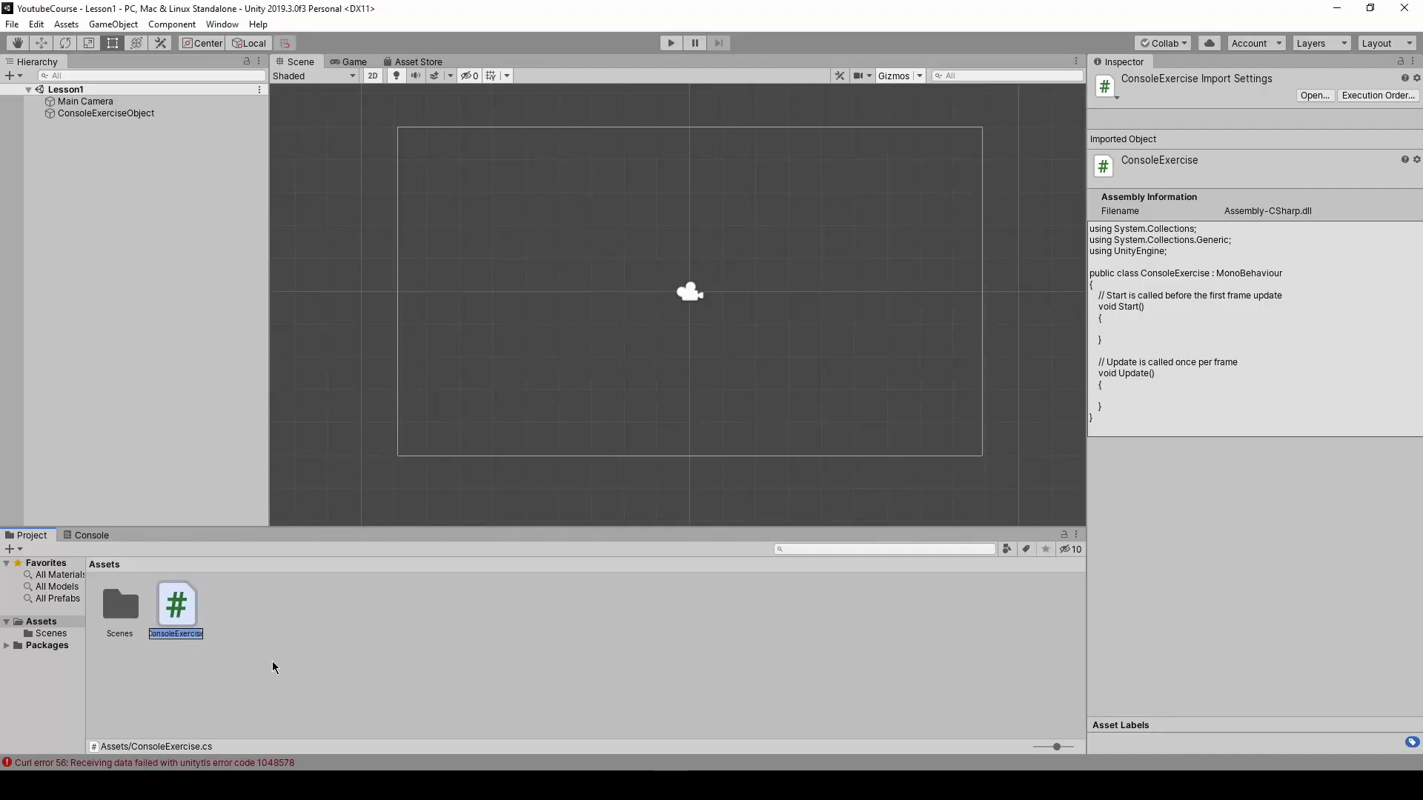
Rename the script file to ConsoleExercise2, reopen it, and select ConsoleExerciseObject to see the missing-script warning.
key("End")
type("2")
key("Return")
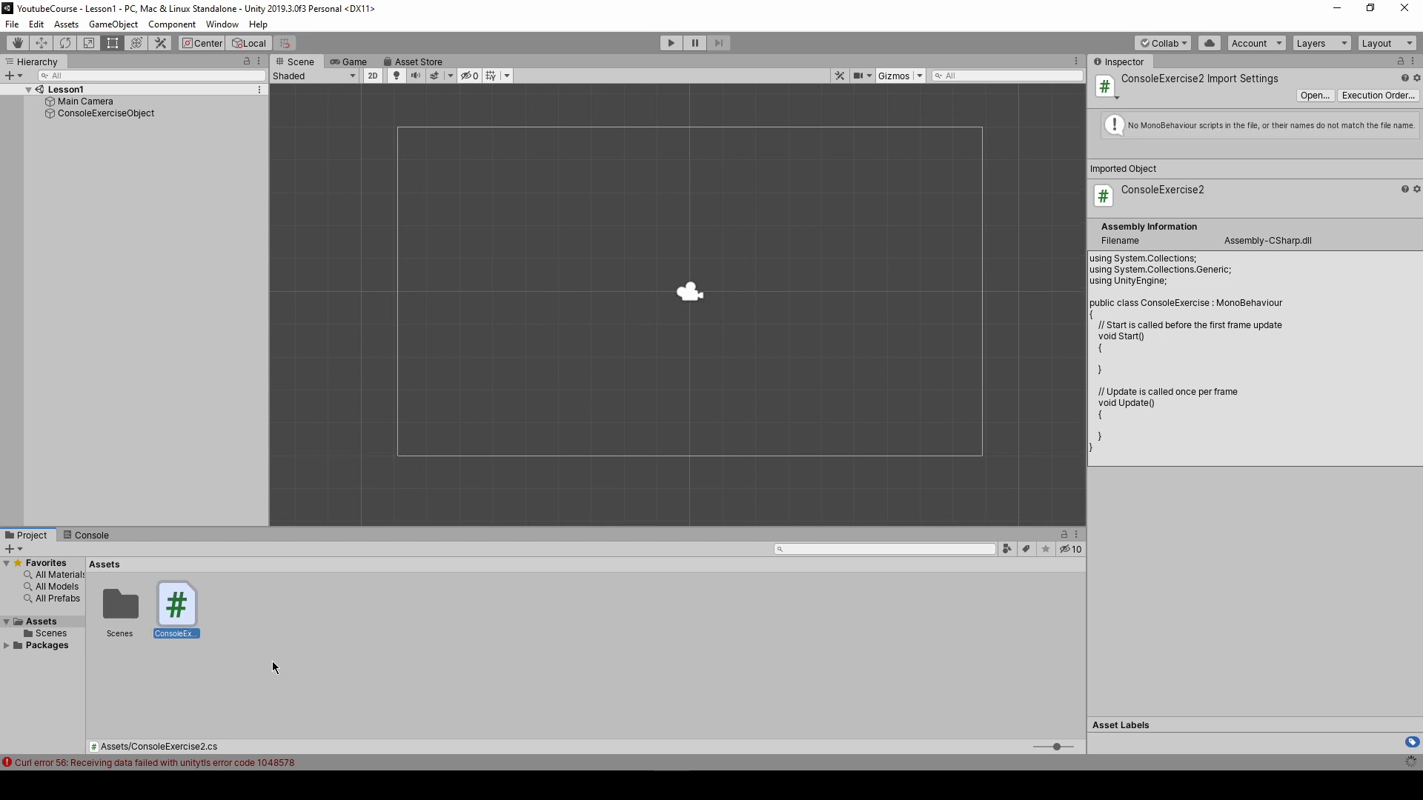
double_click(166, 608)
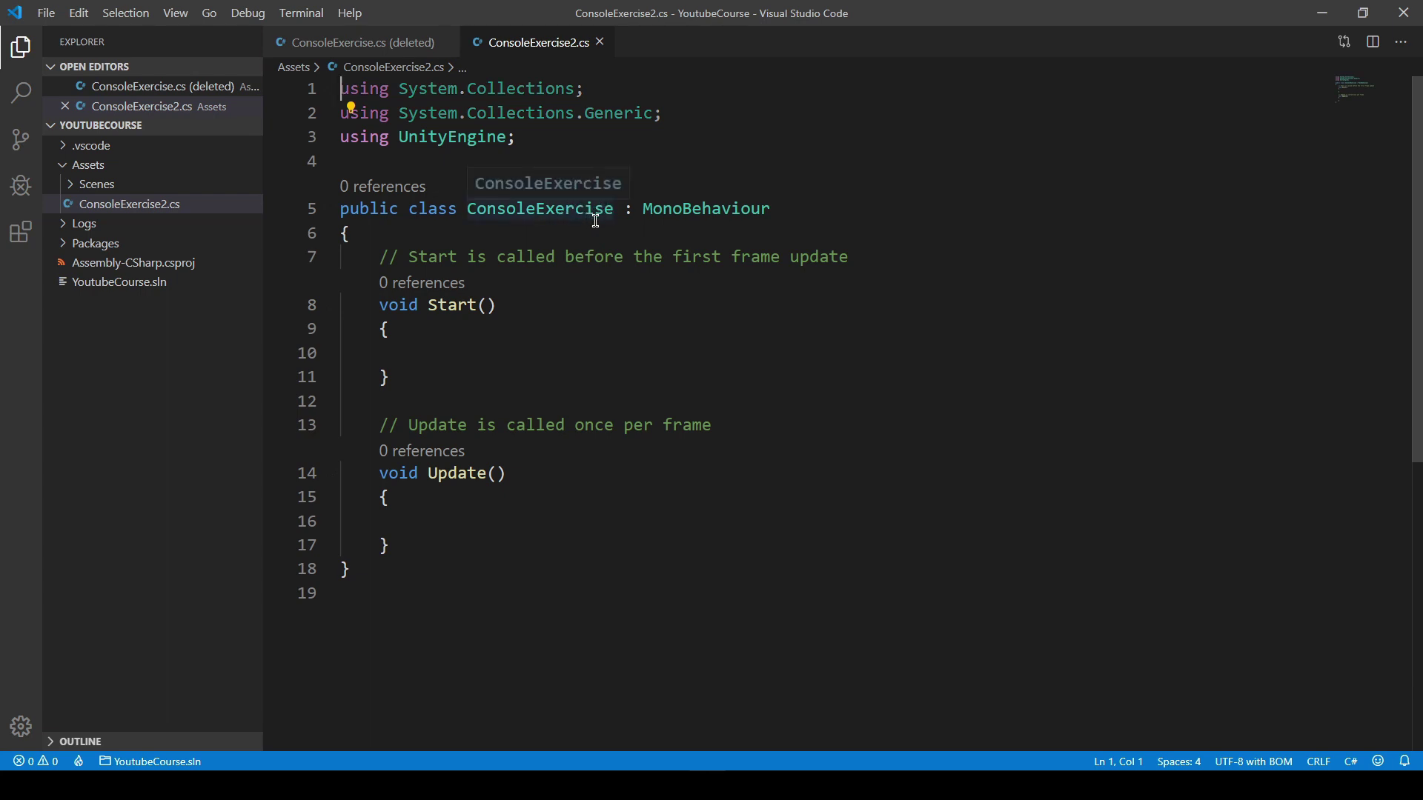
left_click(95, 116)
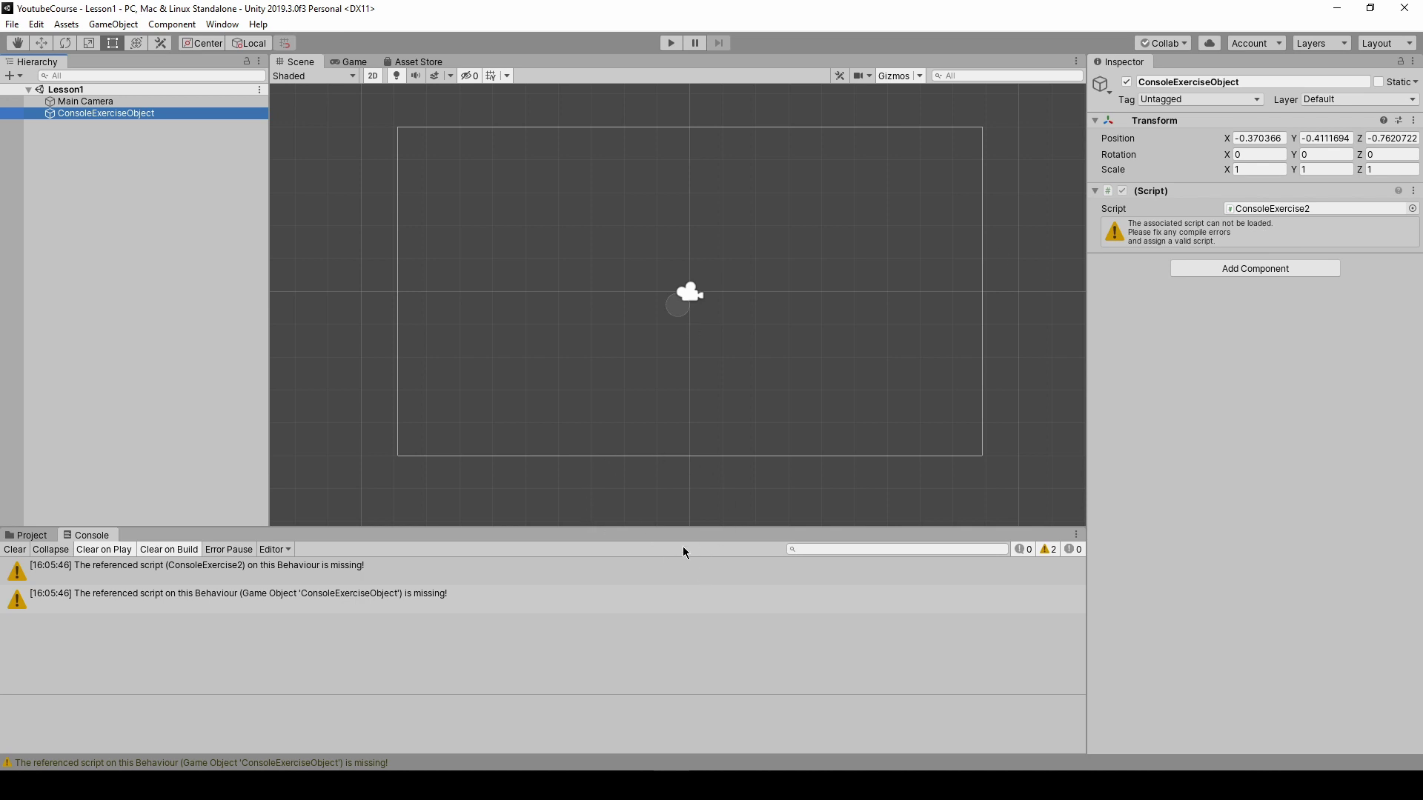
Show the project assets again and start, then cancel, a rename of ConsoleExercise2.
mouse_move(708, 786)
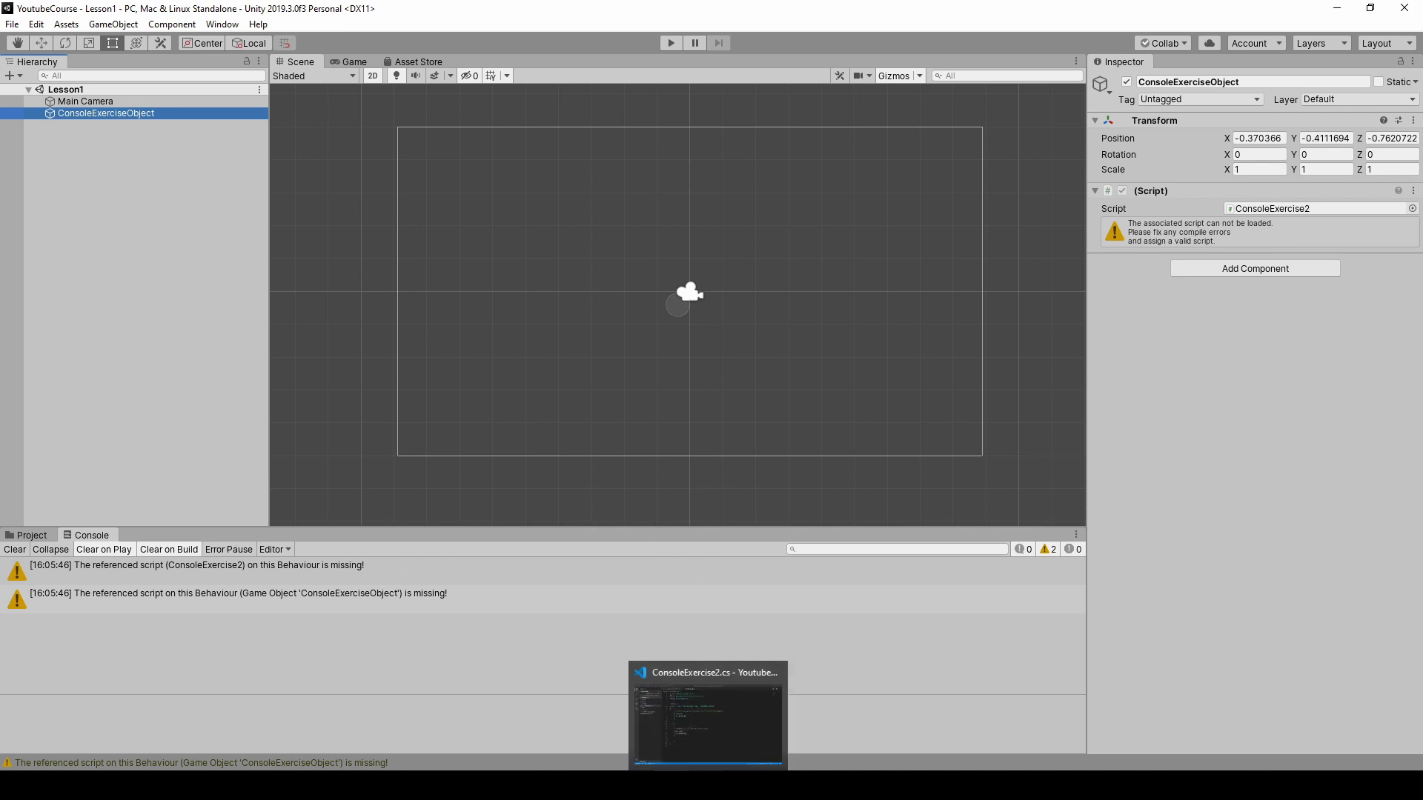
left_click(30, 535)
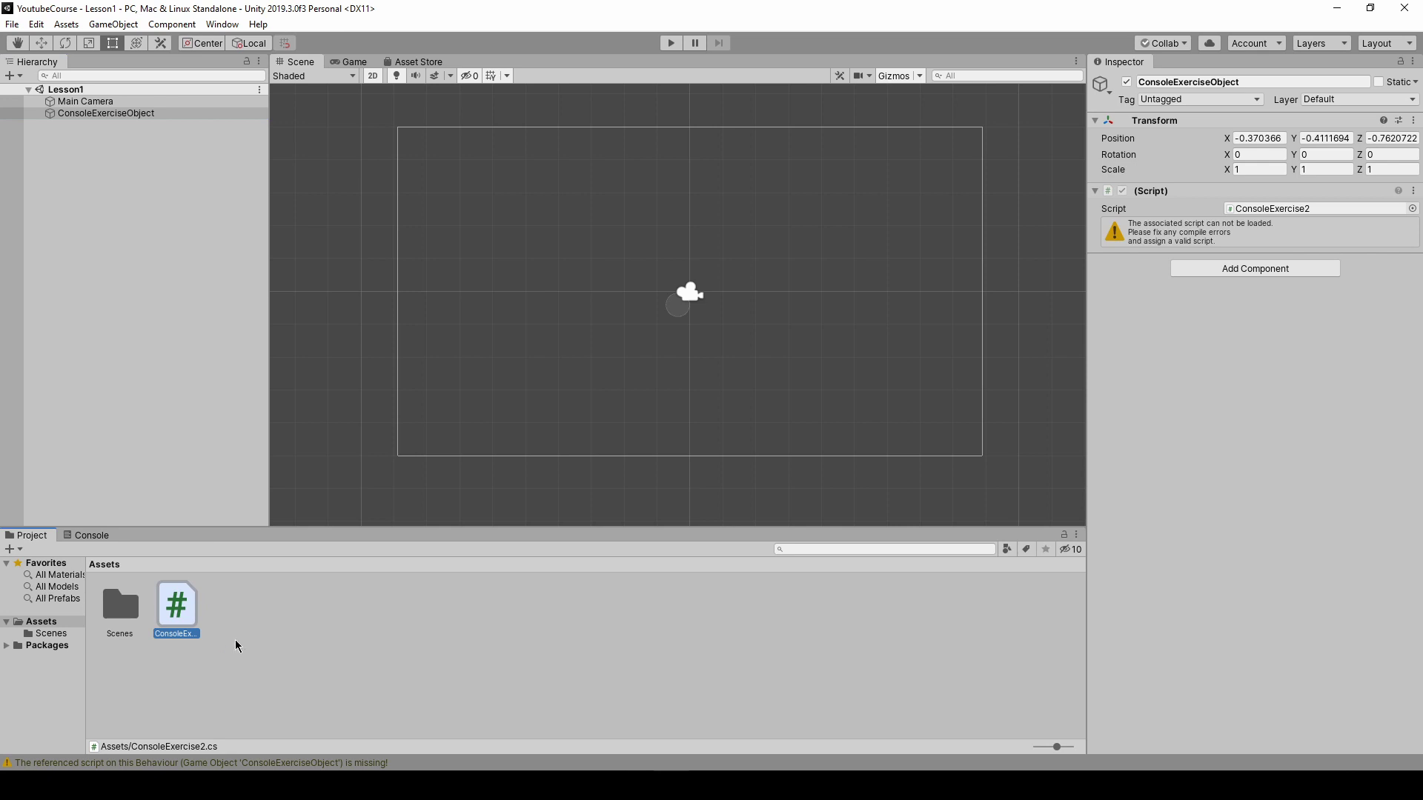
left_click(192, 636)
key("Return")
Change the class name on line 5 to ConsoleExercise2 and return to Unity so it reloads.
double_click(176, 606)
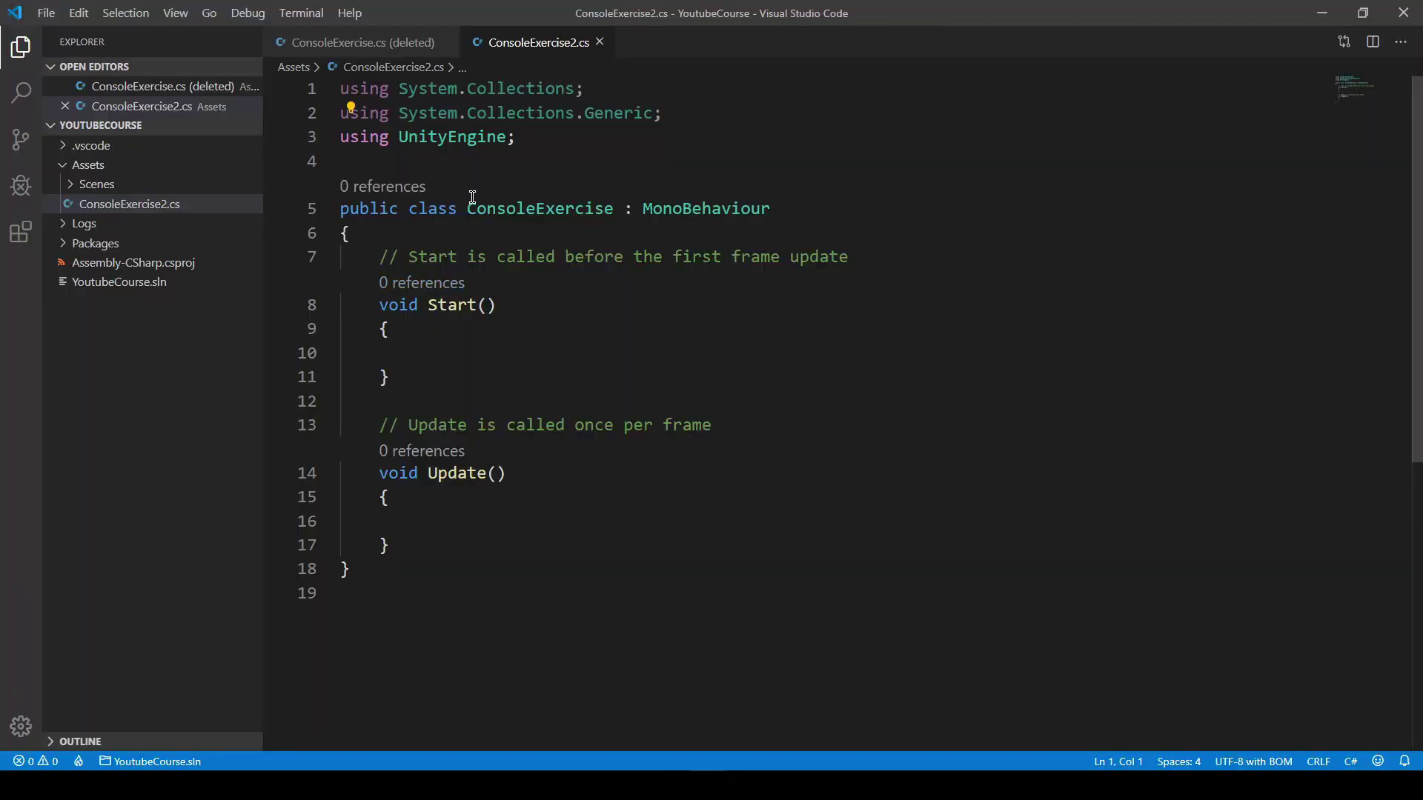
left_click(615, 210)
type("2")
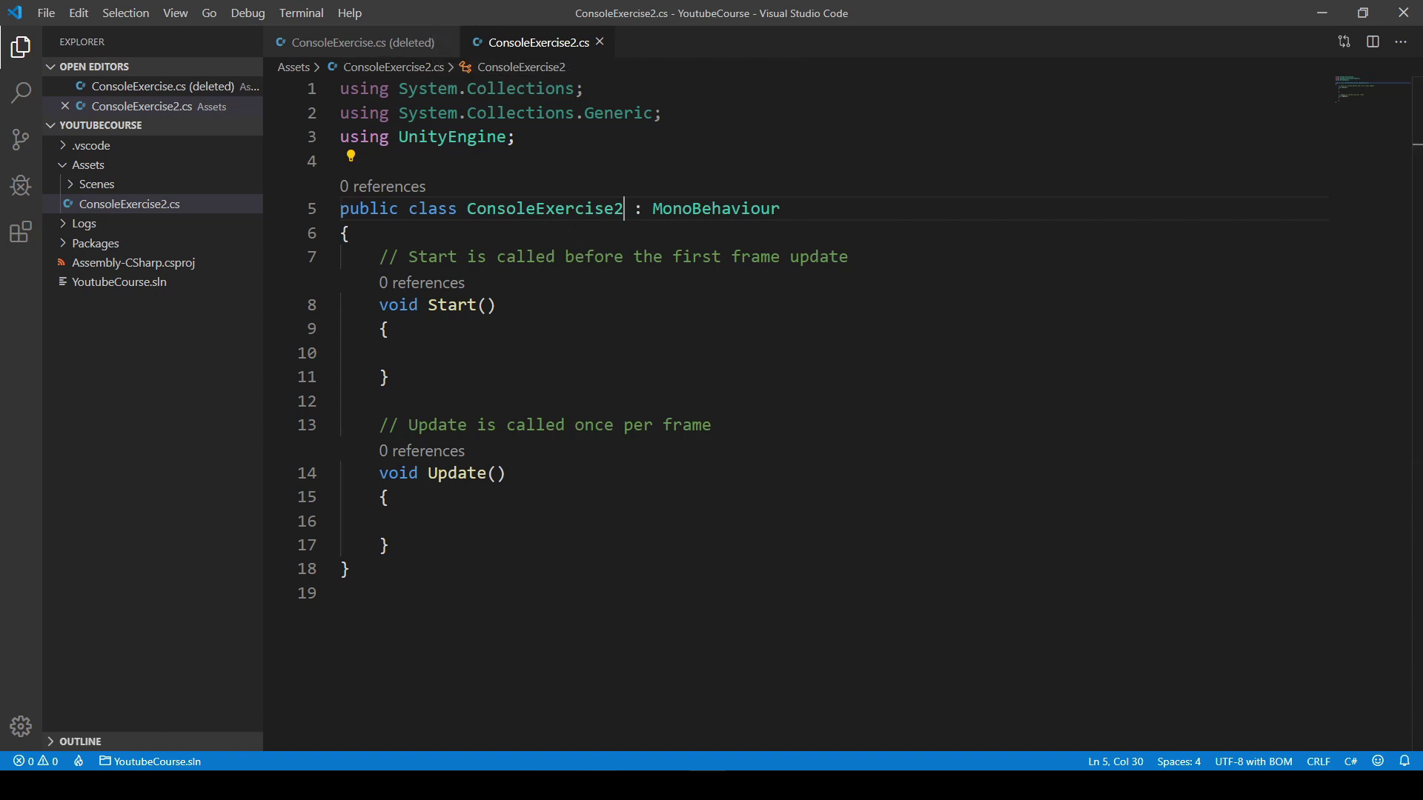
key("alt+Tab")
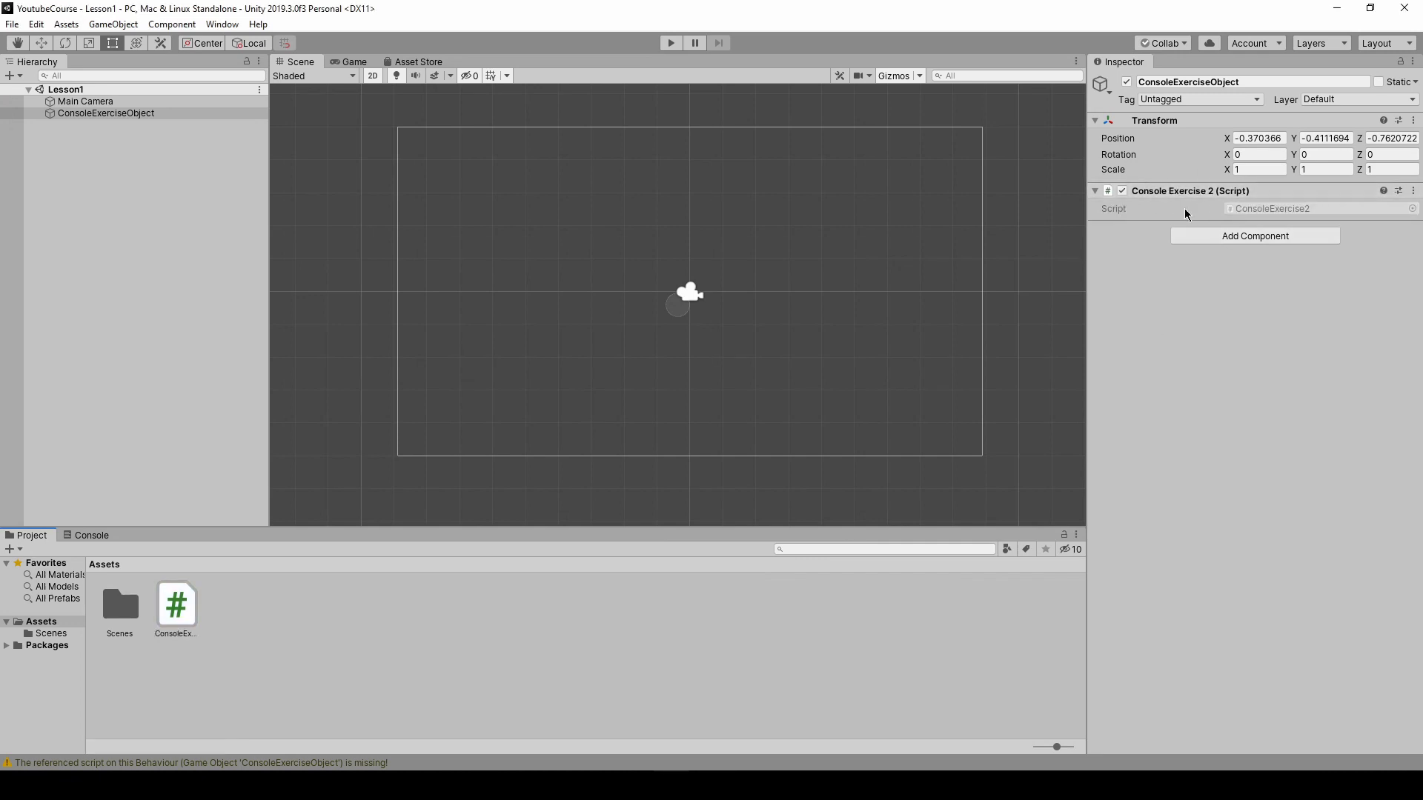
Play and stop the scene to verify no errors, then select the ConsoleExercise2 class name in VS Code.
left_click(672, 43)
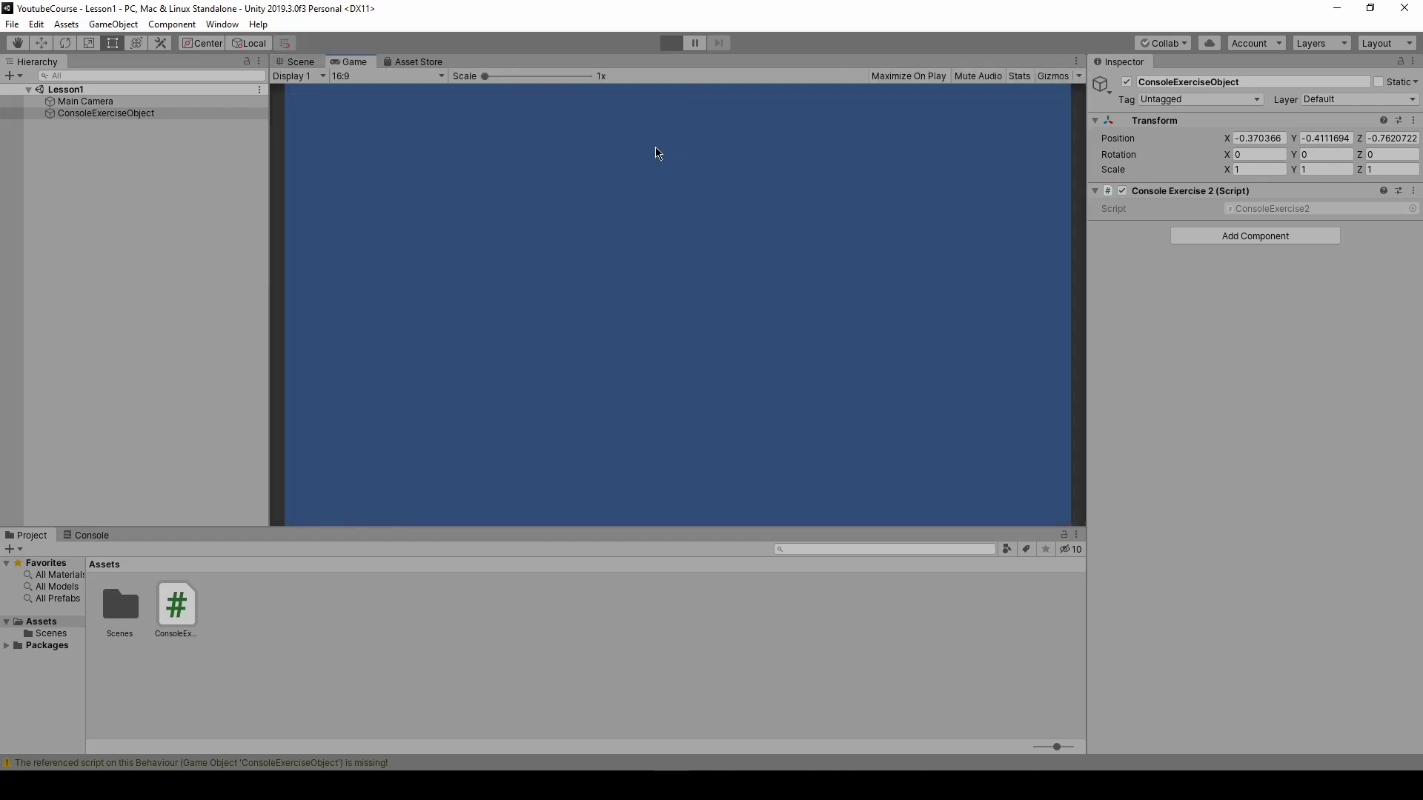
left_click(673, 46)
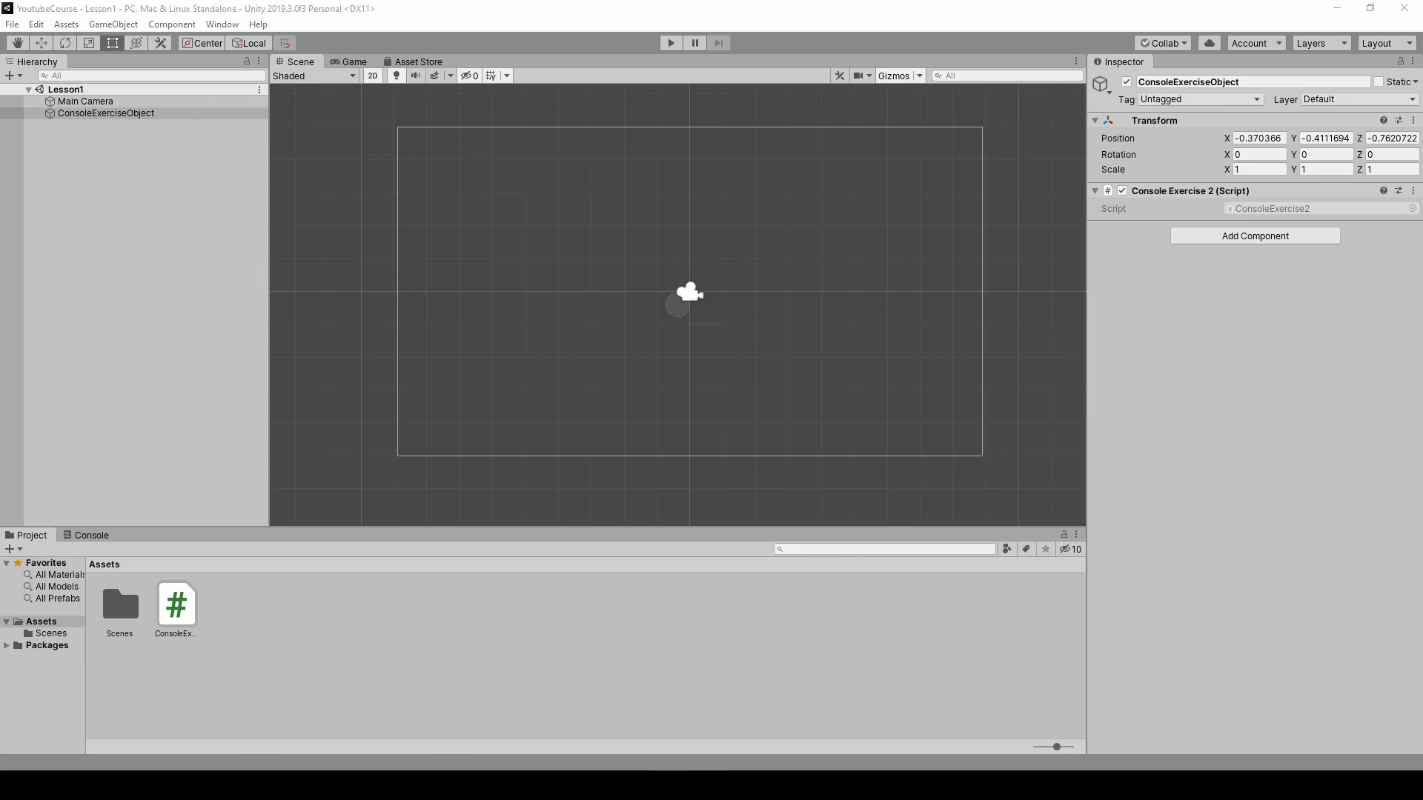
key("alt+Tab")
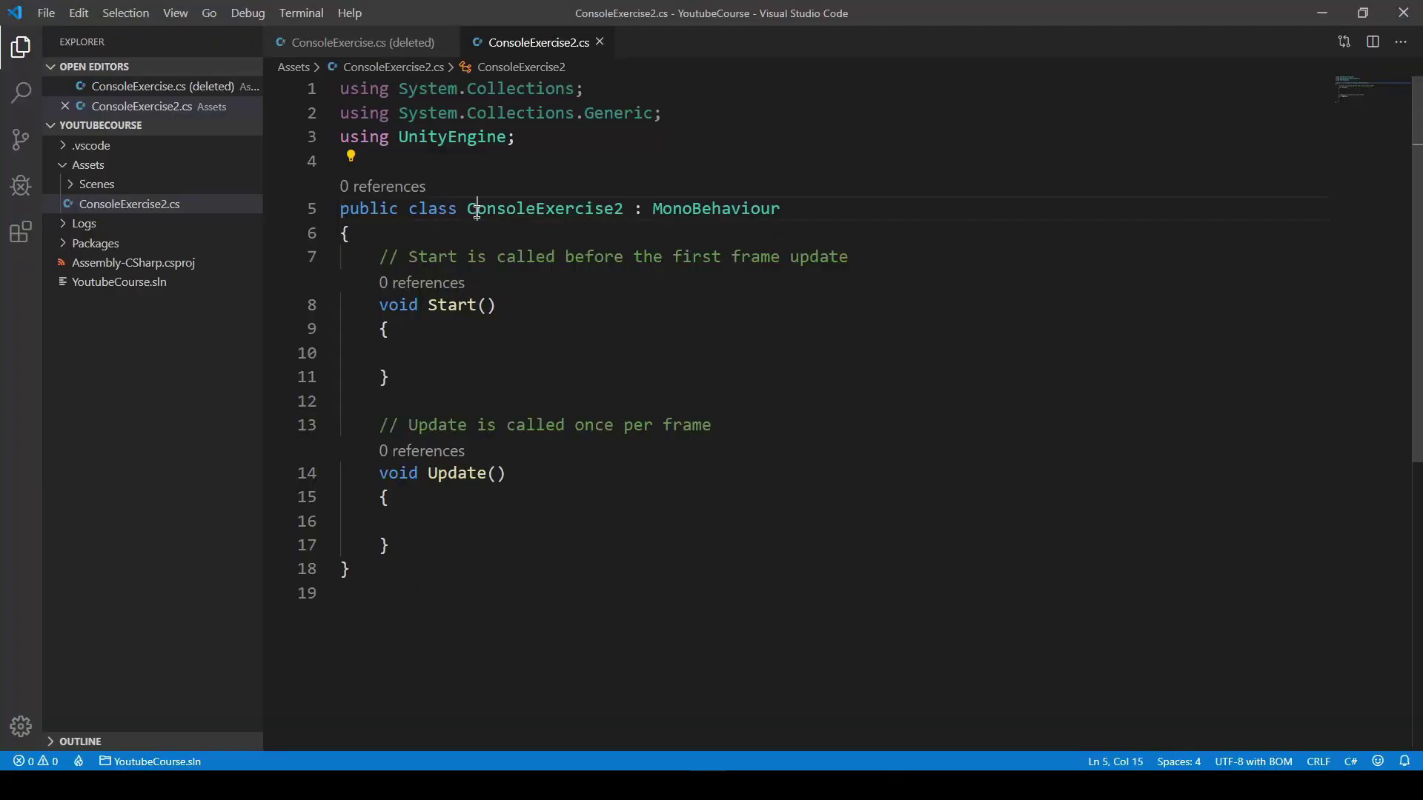
double_click(477, 209)
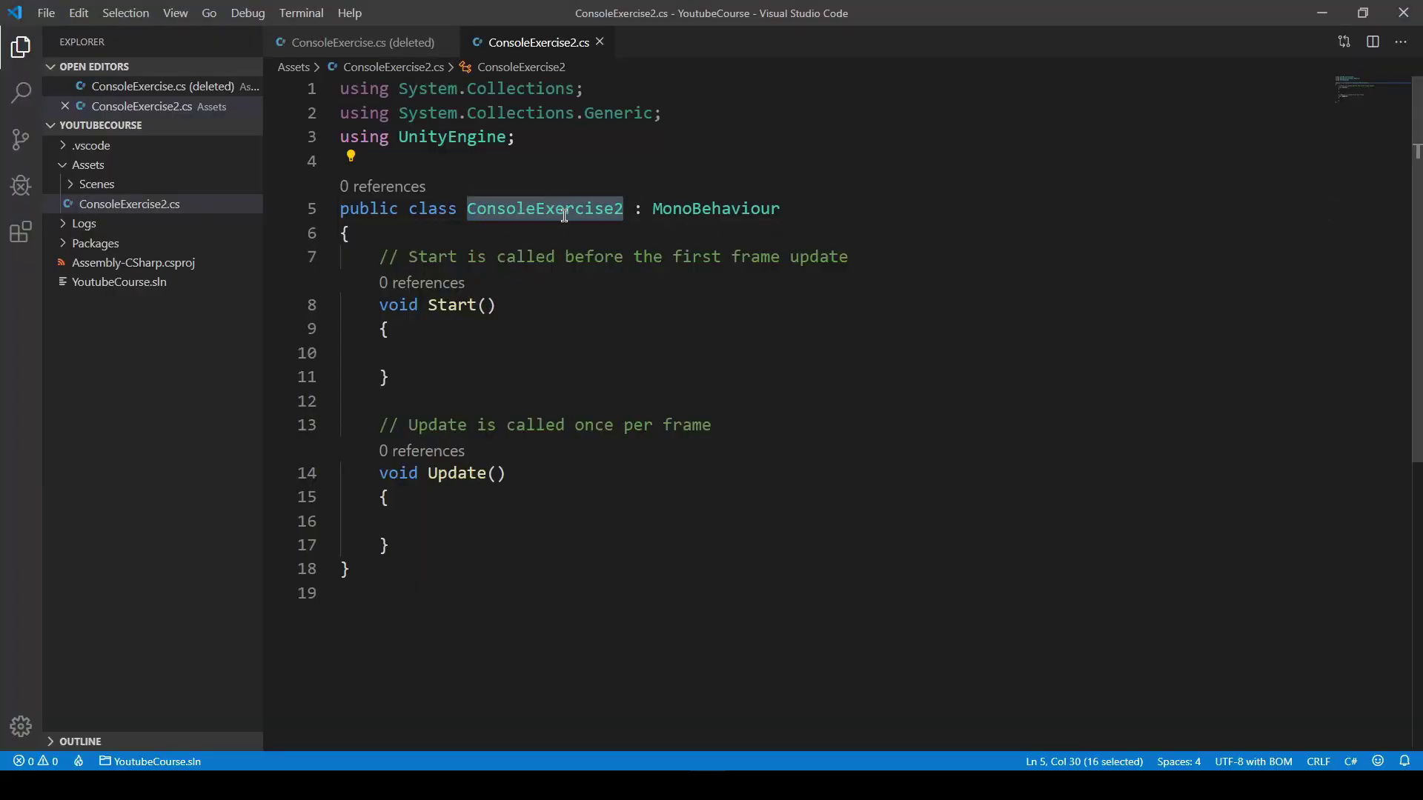